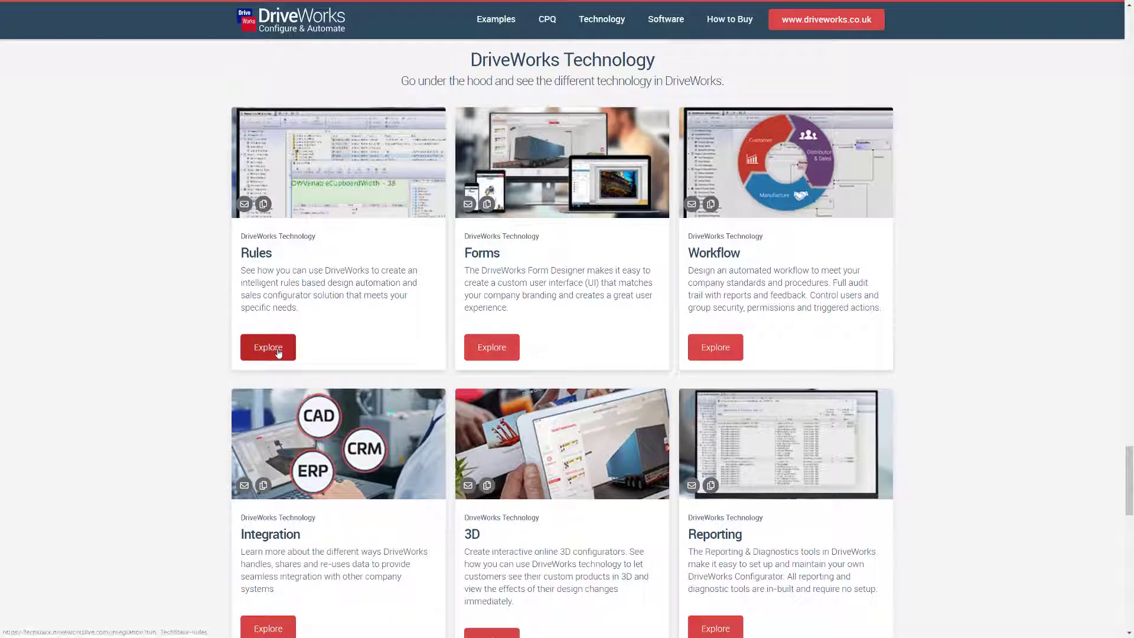
Open the Rules technology demo and show its usage examples
click(279, 352)
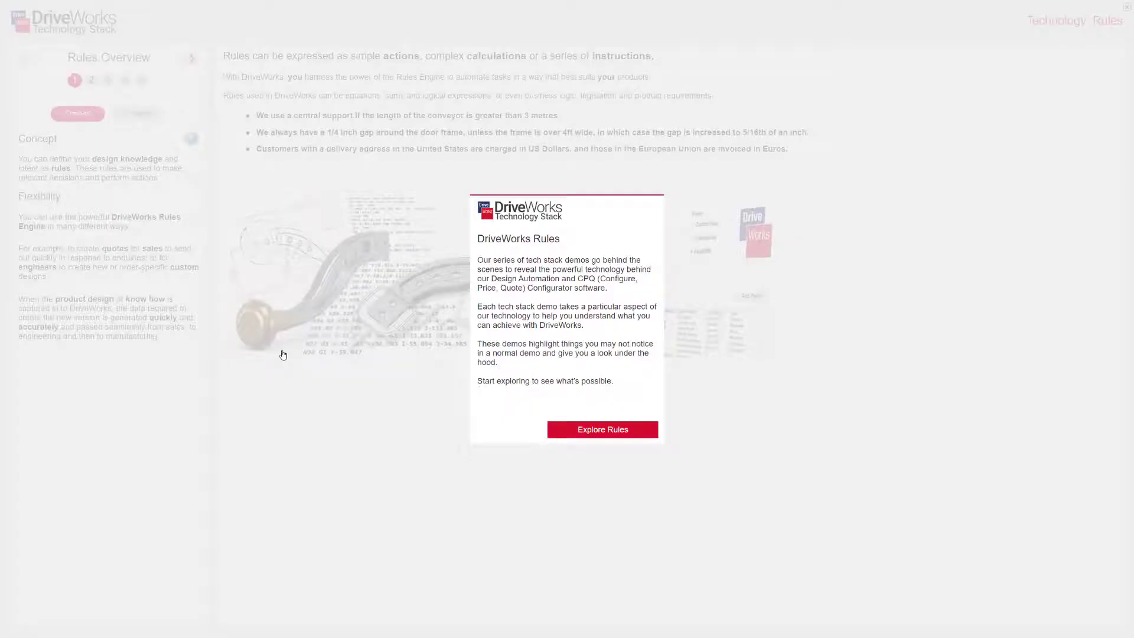
click(606, 437)
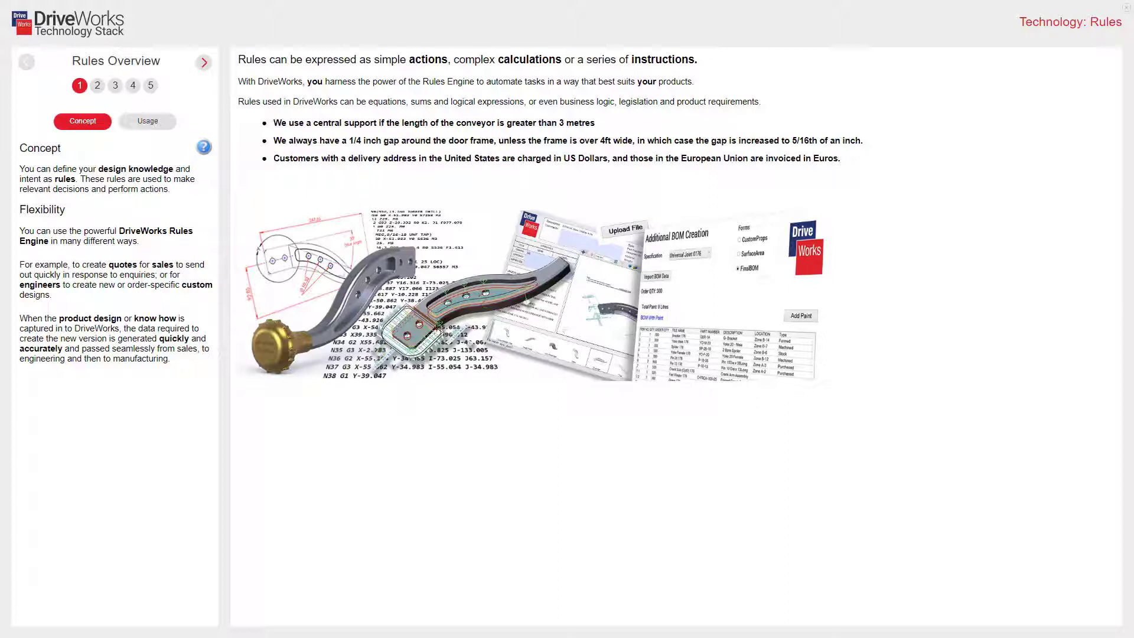
click(152, 125)
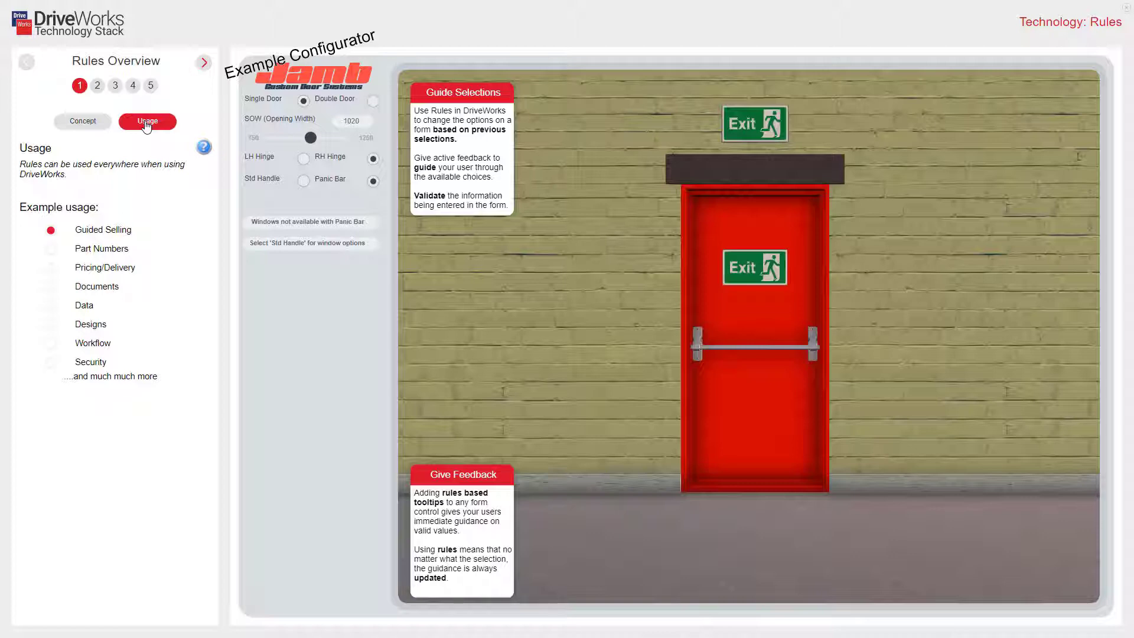
Give the example single door a standard handle and two rectangular windows
mouse_move(276, 99)
mouse_move(331, 99)
mouse_move(343, 121)
click(303, 183)
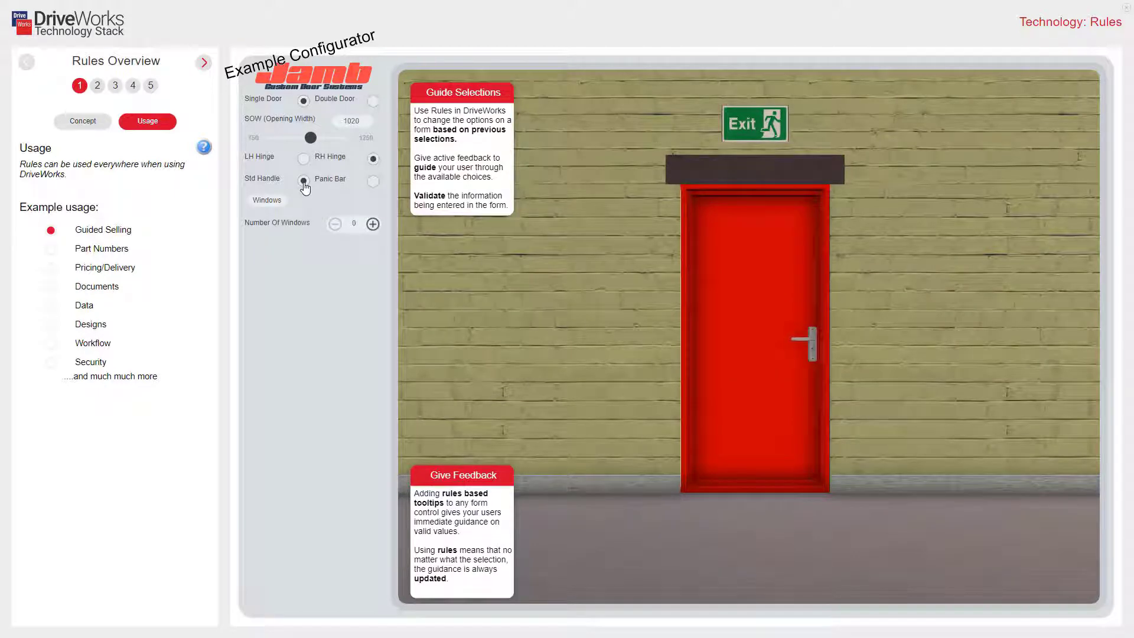
click(372, 226)
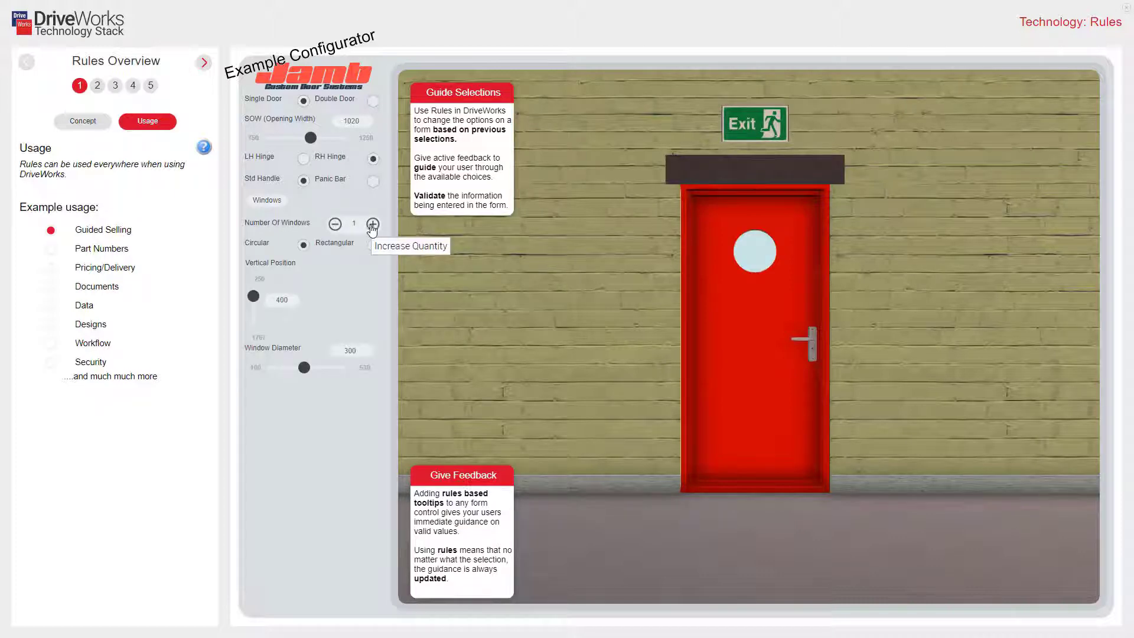
click(373, 226)
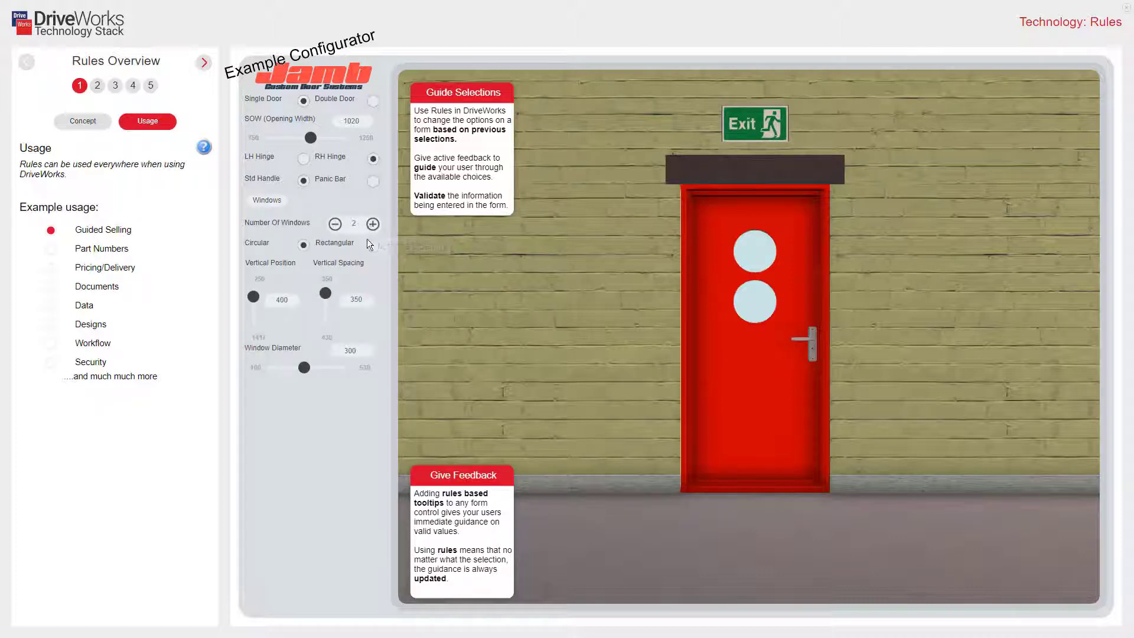
click(373, 246)
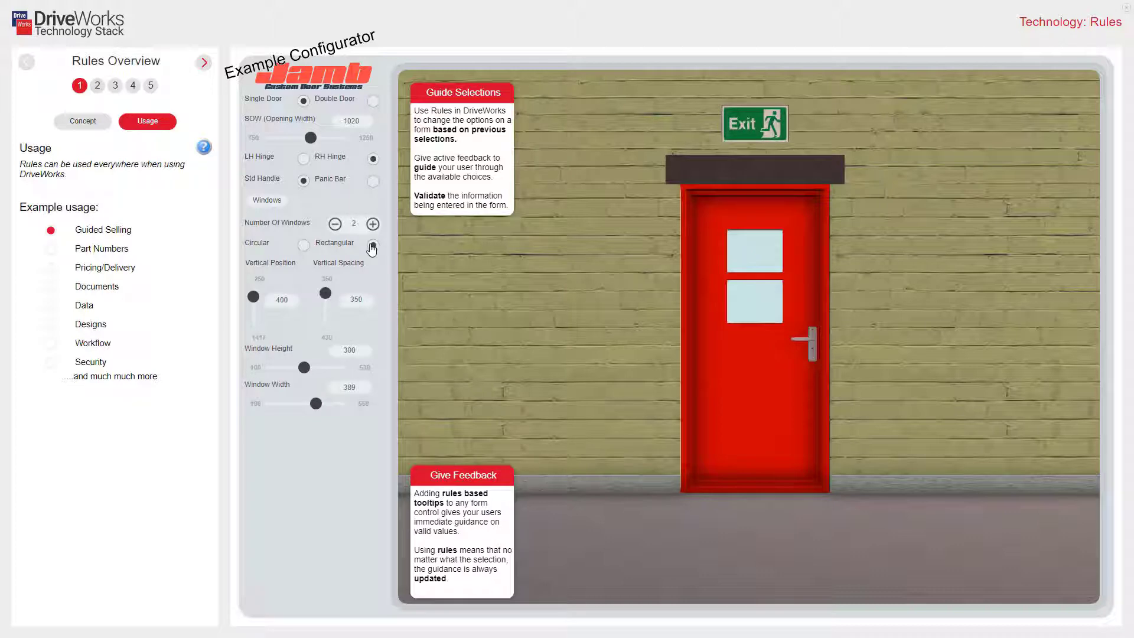
Change the door to three circular windows at vertical position 400 with a vertical spacing of 430
drag(253, 297, 254, 303)
drag(307, 368, 305, 405)
click(303, 245)
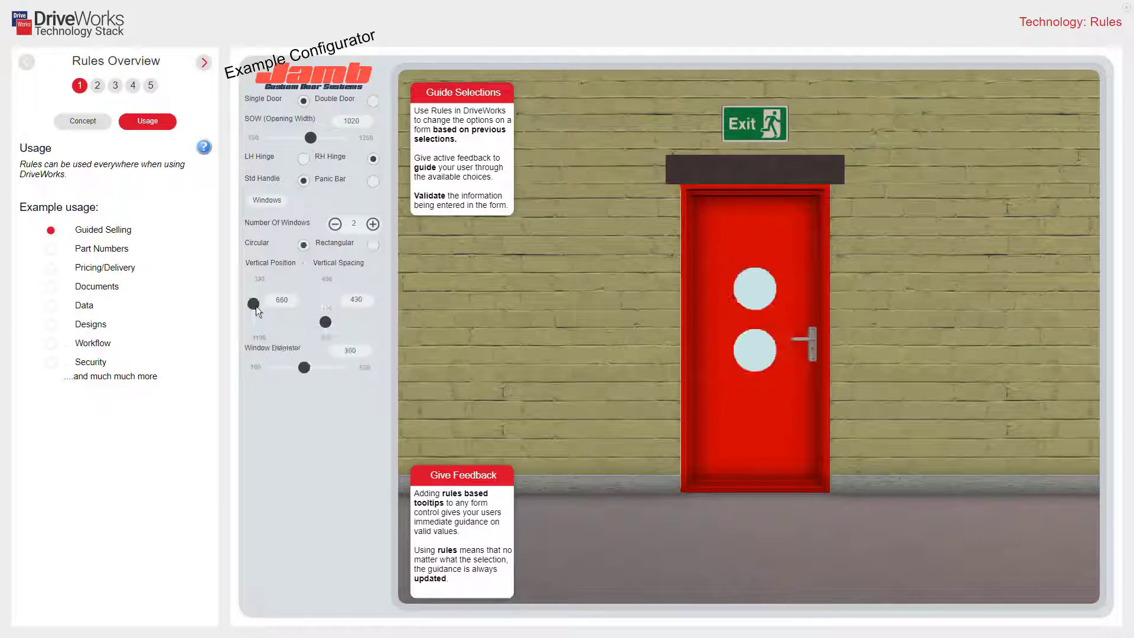
click(373, 224)
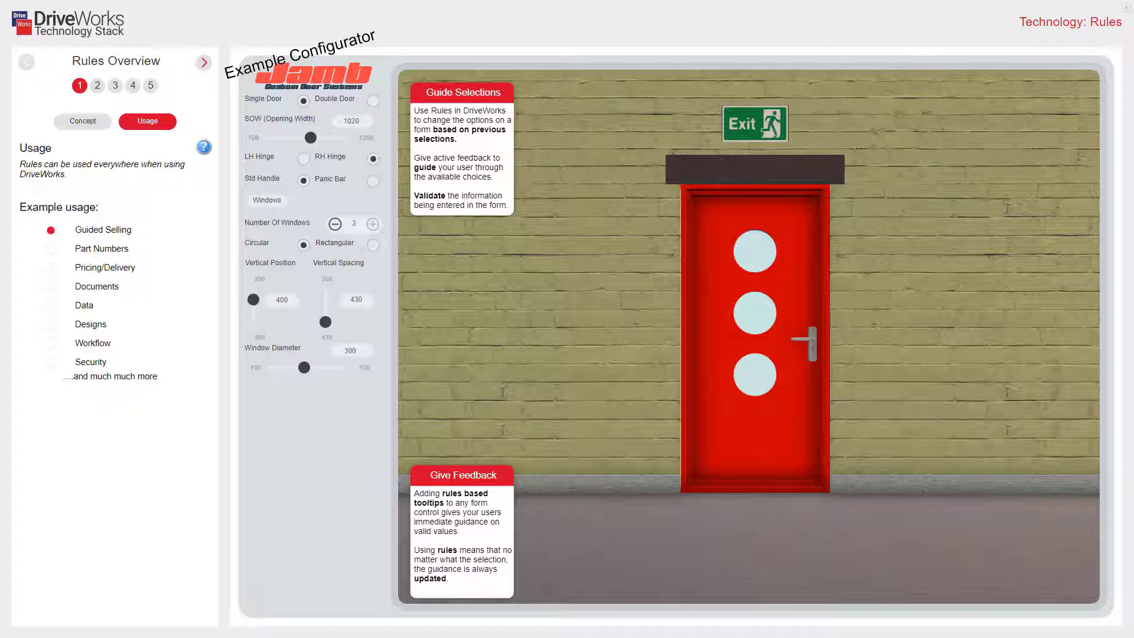
Show the part number examples and compare the Sequential, Contract and Prefix numbering schemes
click(51, 250)
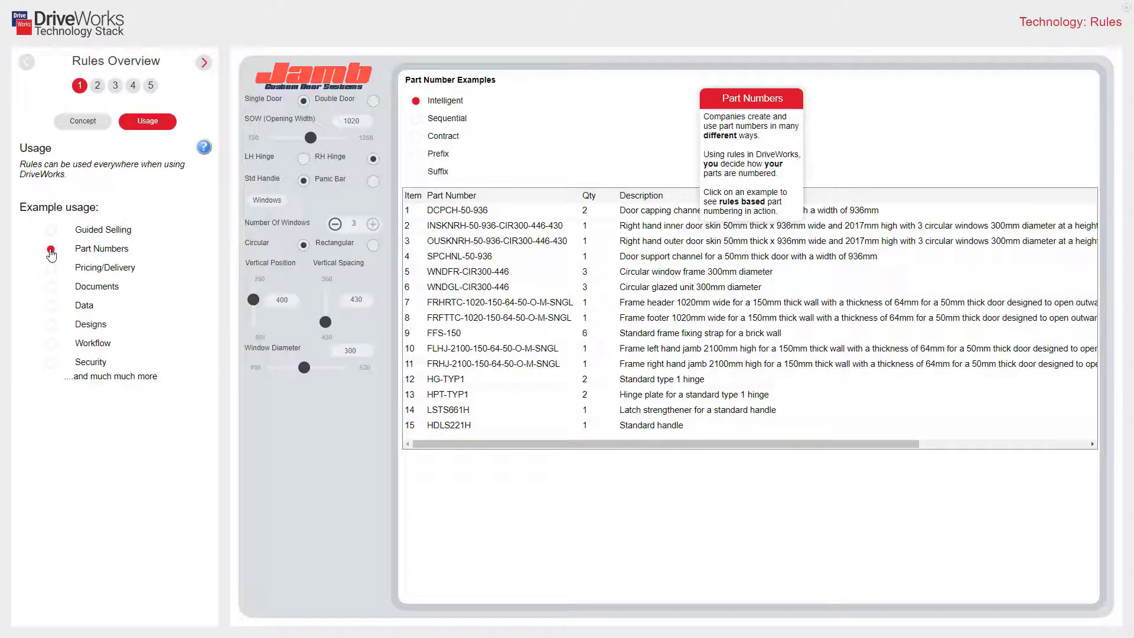
click(416, 120)
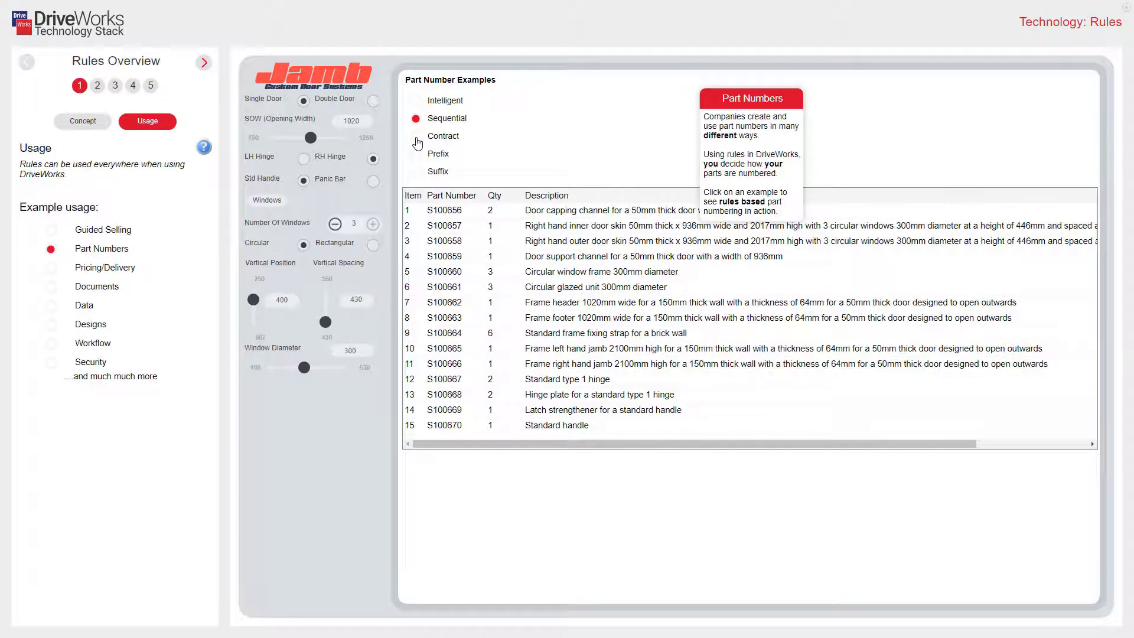
click(416, 142)
click(417, 157)
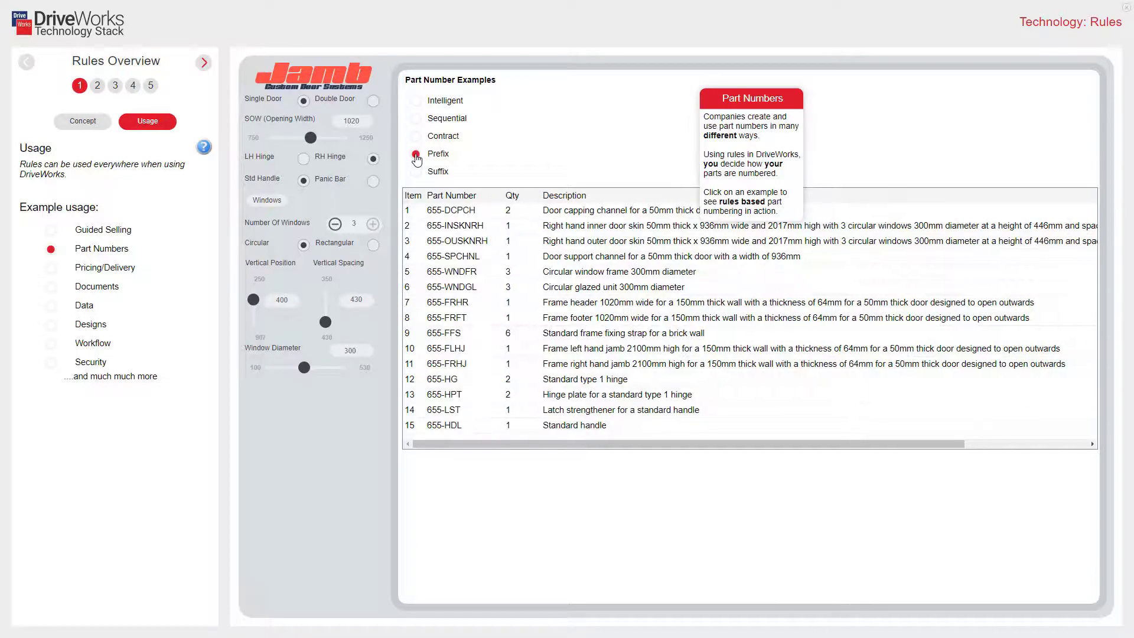
Return to the Intelligent part numbering scheme and reduce the door to two windows
click(416, 118)
click(416, 105)
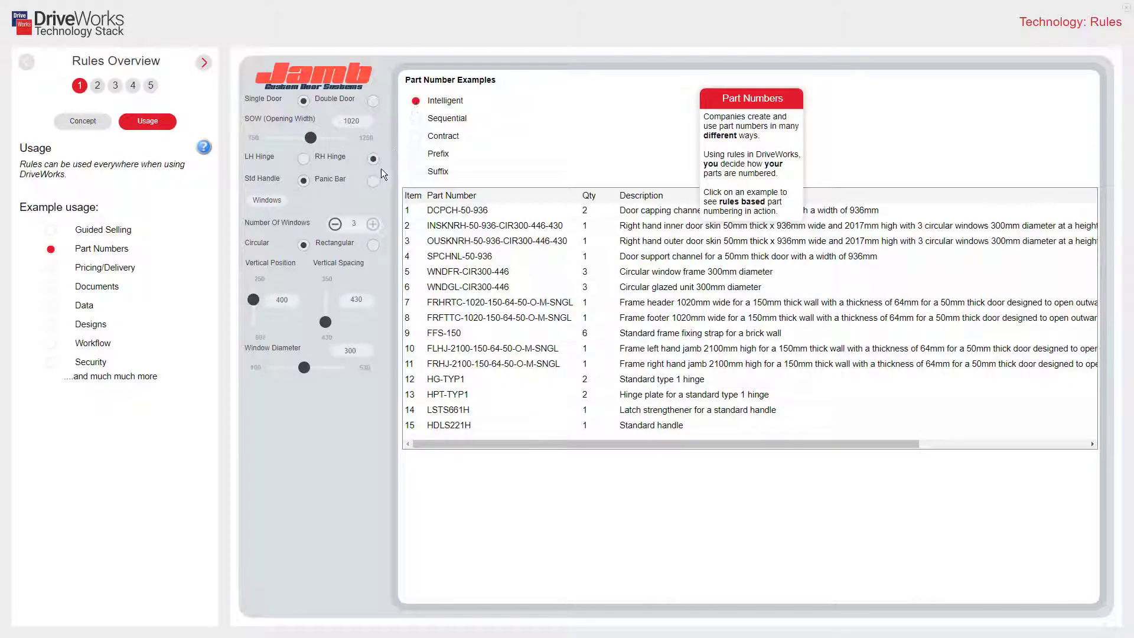
click(335, 224)
click(335, 225)
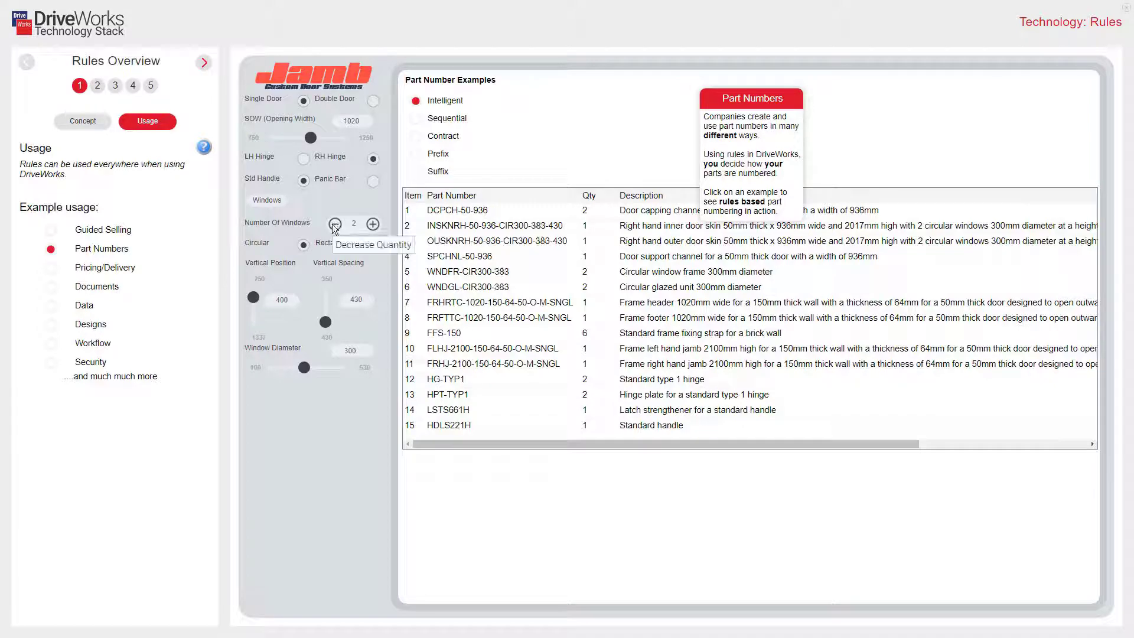
Open the Pricing/Delivery example and select Bolton Burners as the customer
click(51, 268)
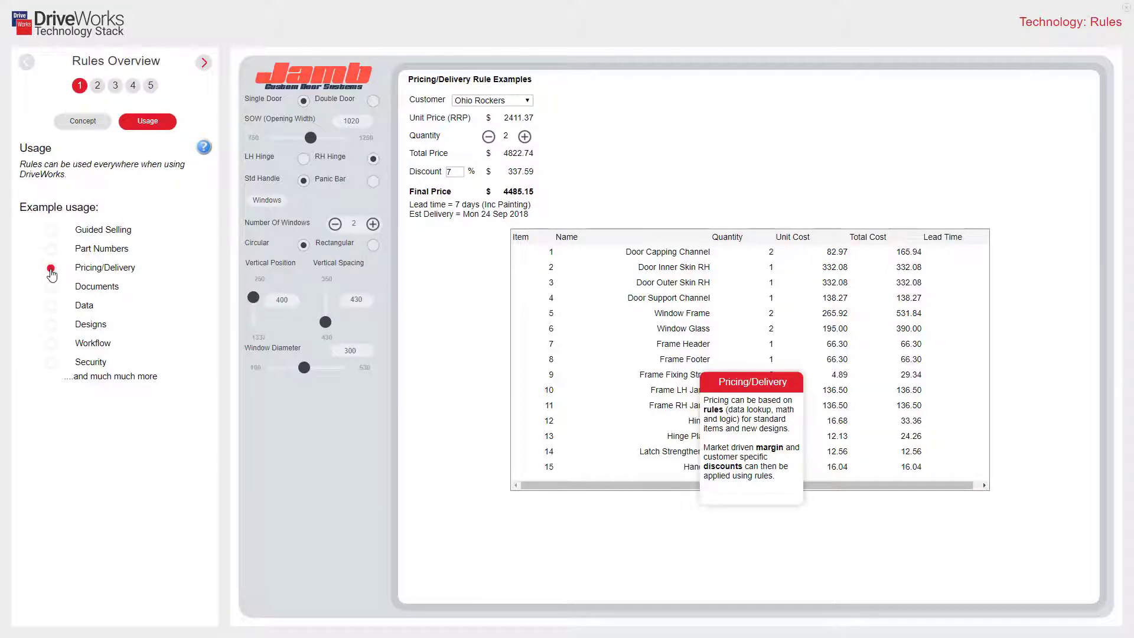
click(529, 104)
click(513, 119)
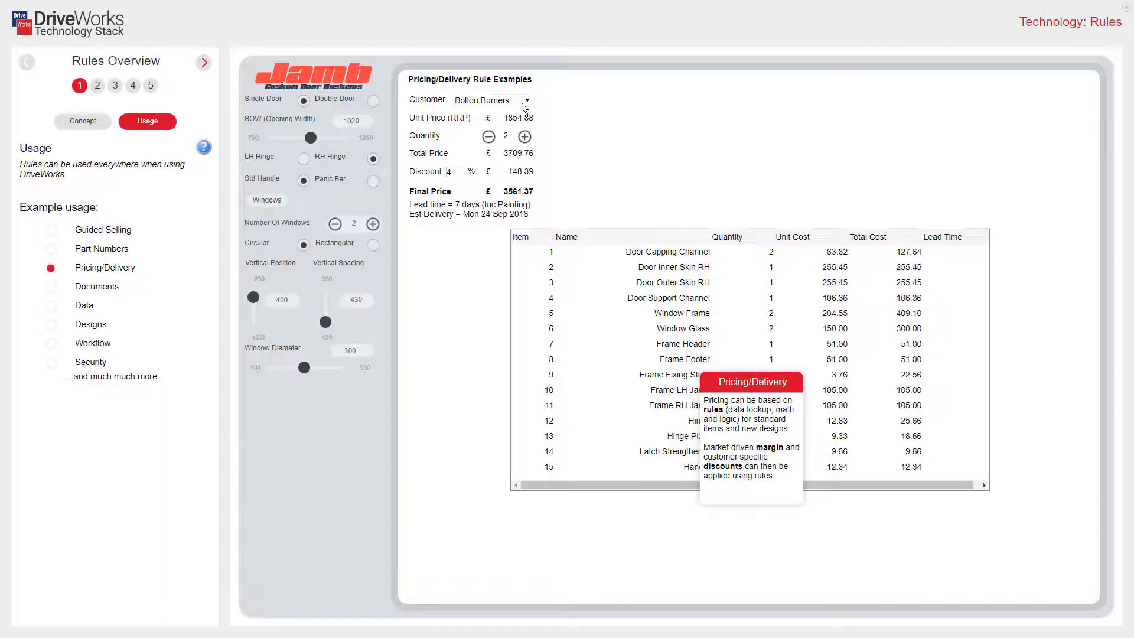
Change the customer to Ohio Oscars and set the discount to 7%
click(526, 101)
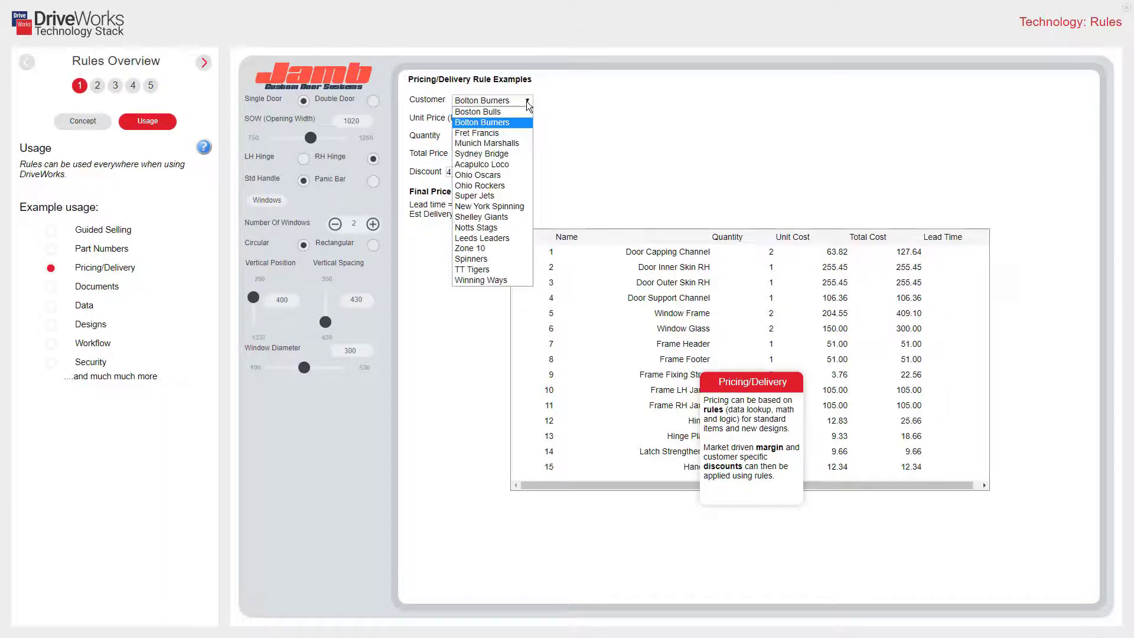
click(495, 174)
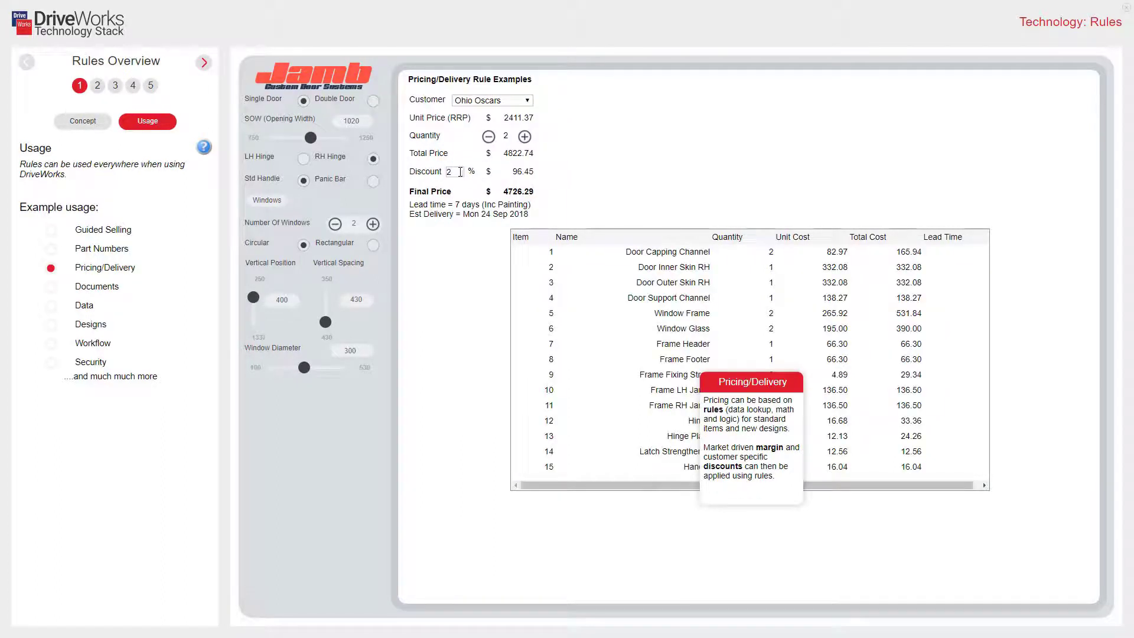
drag(460, 172, 415, 175)
text(7)
Set the number of windows to three and make them rectangular
click(335, 225)
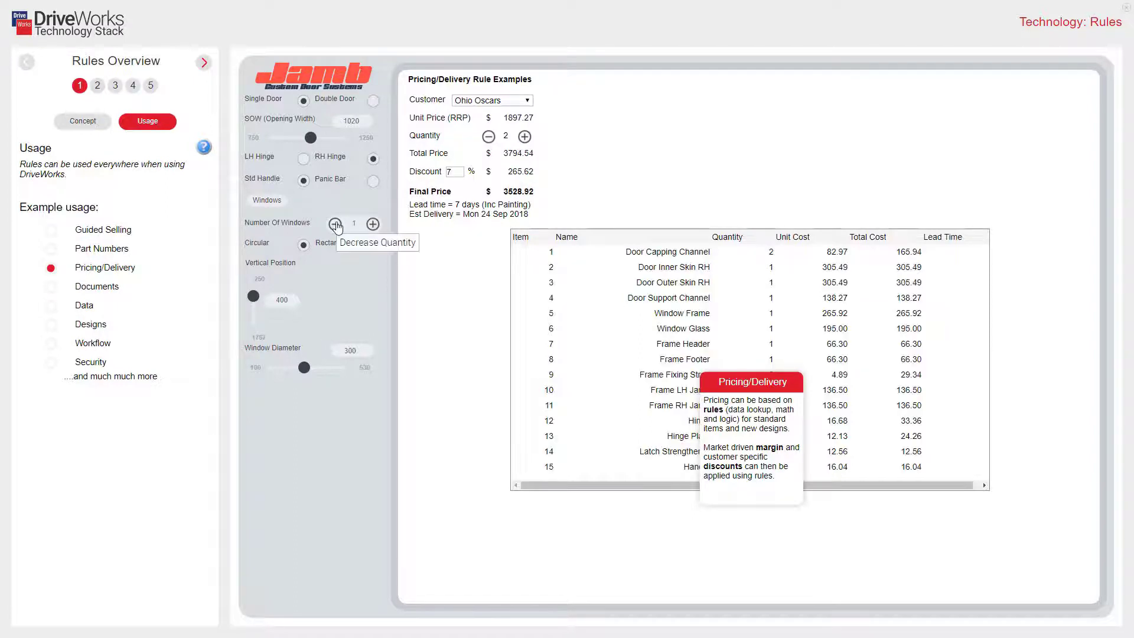
click(373, 225)
click(372, 225)
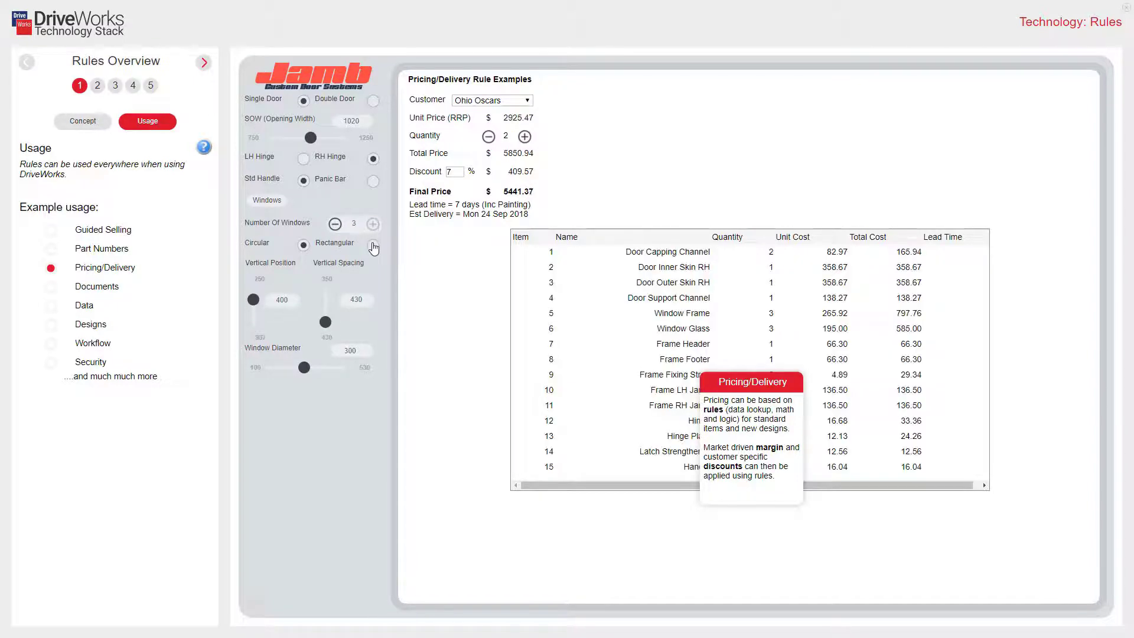
click(374, 246)
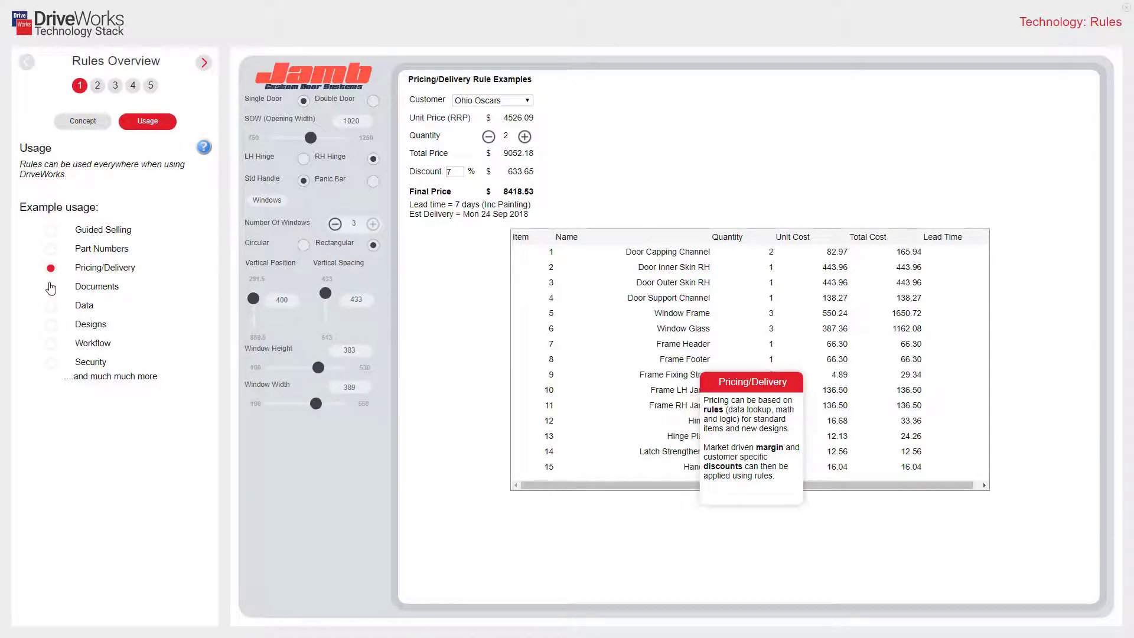
Open the Documents example and change the door to a left-hand hinge with two circular windows
click(50, 287)
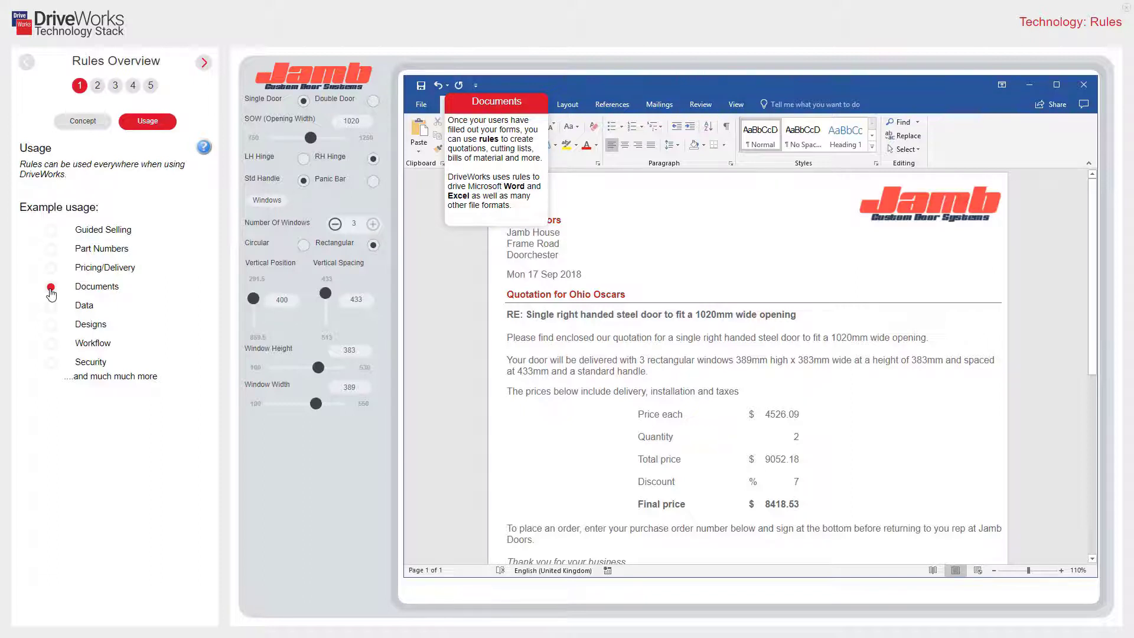
click(304, 159)
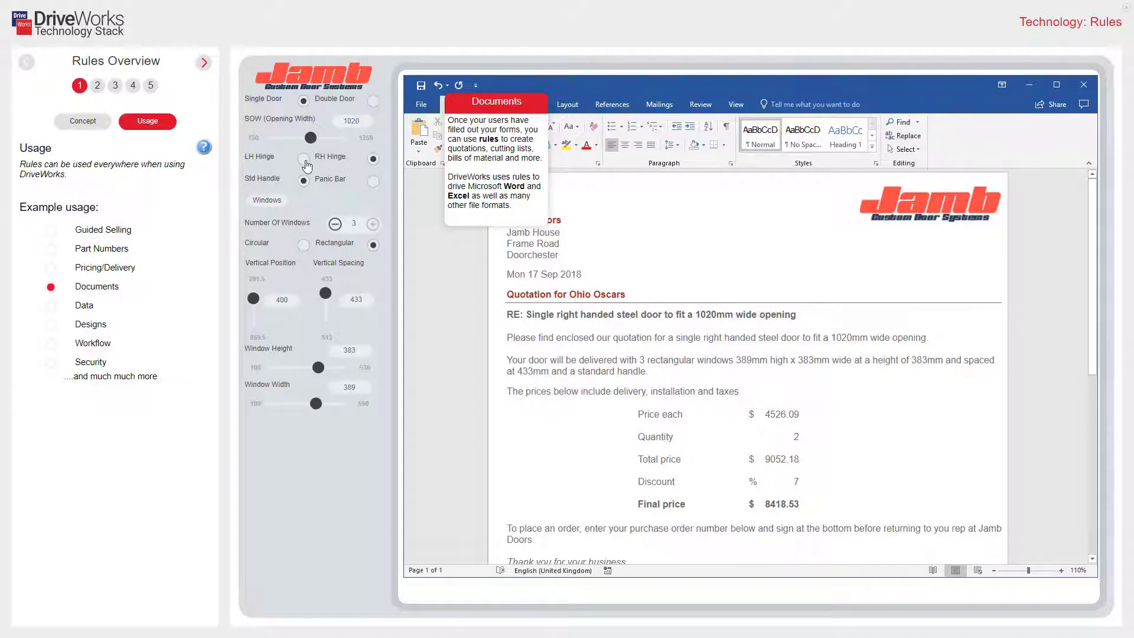
click(335, 225)
click(303, 244)
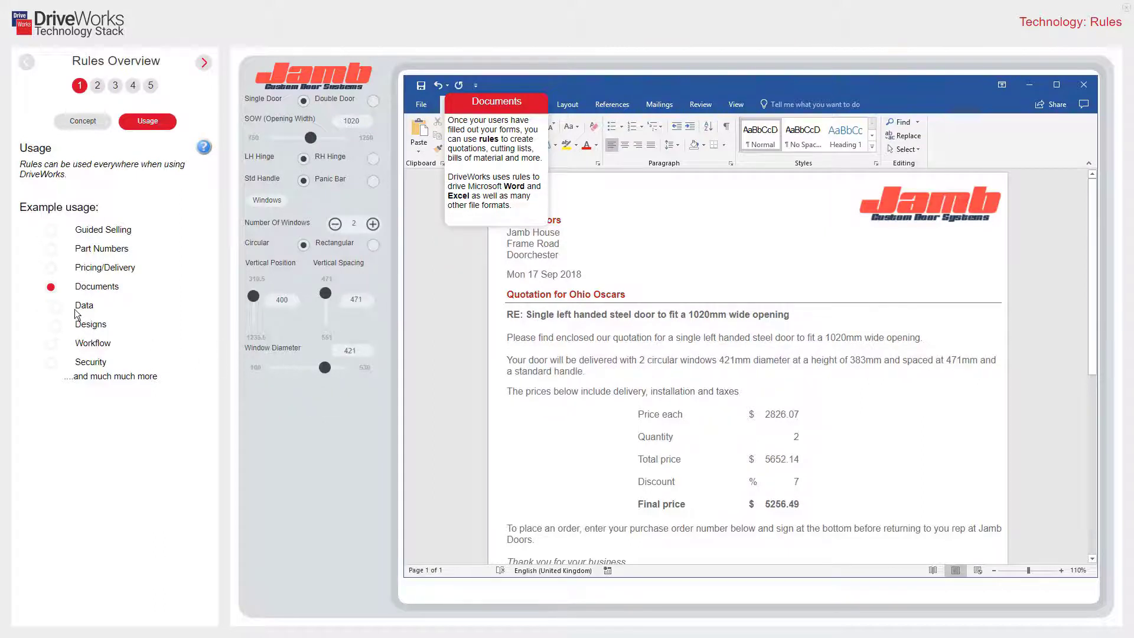
Show the Data example and filter the customer table by Austrailia, Mexico and finally UK
click(51, 306)
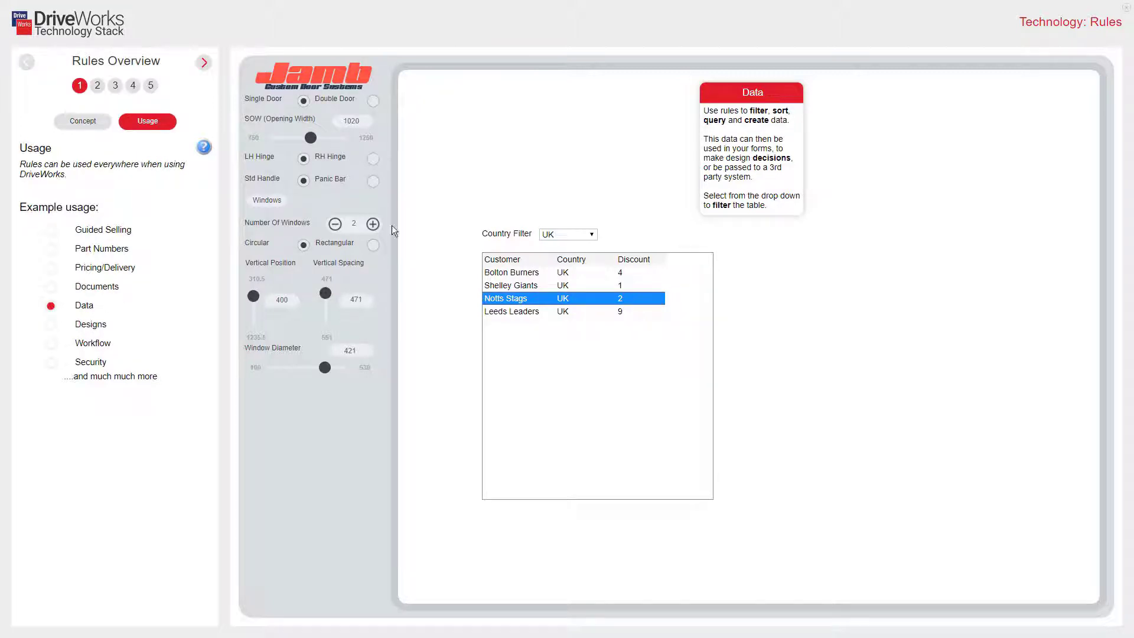
click(593, 237)
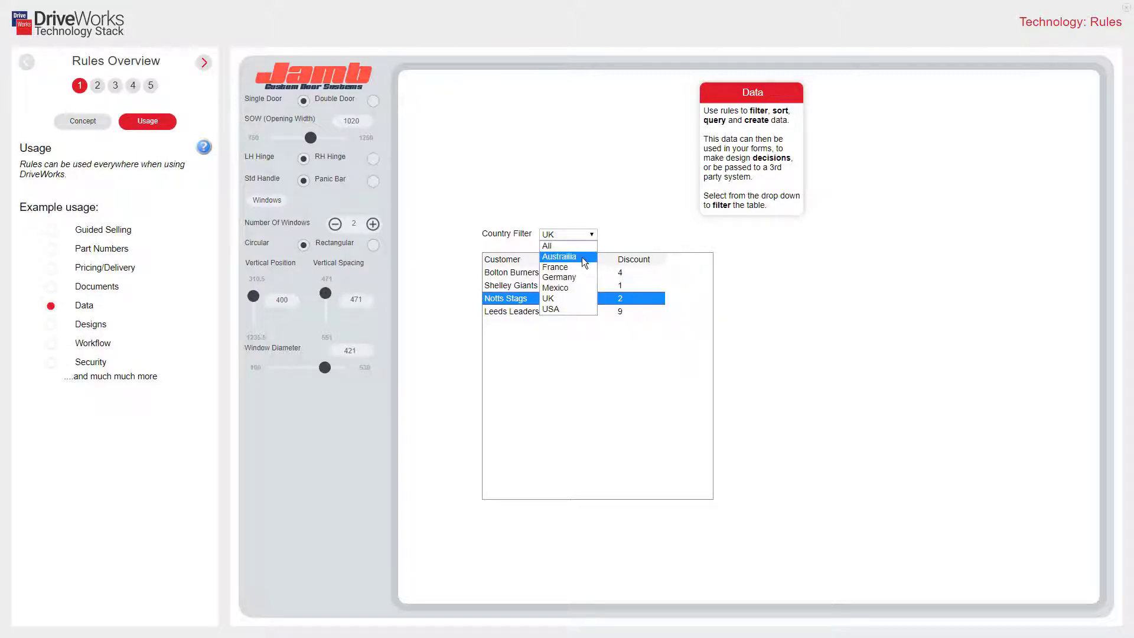
click(583, 257)
click(594, 236)
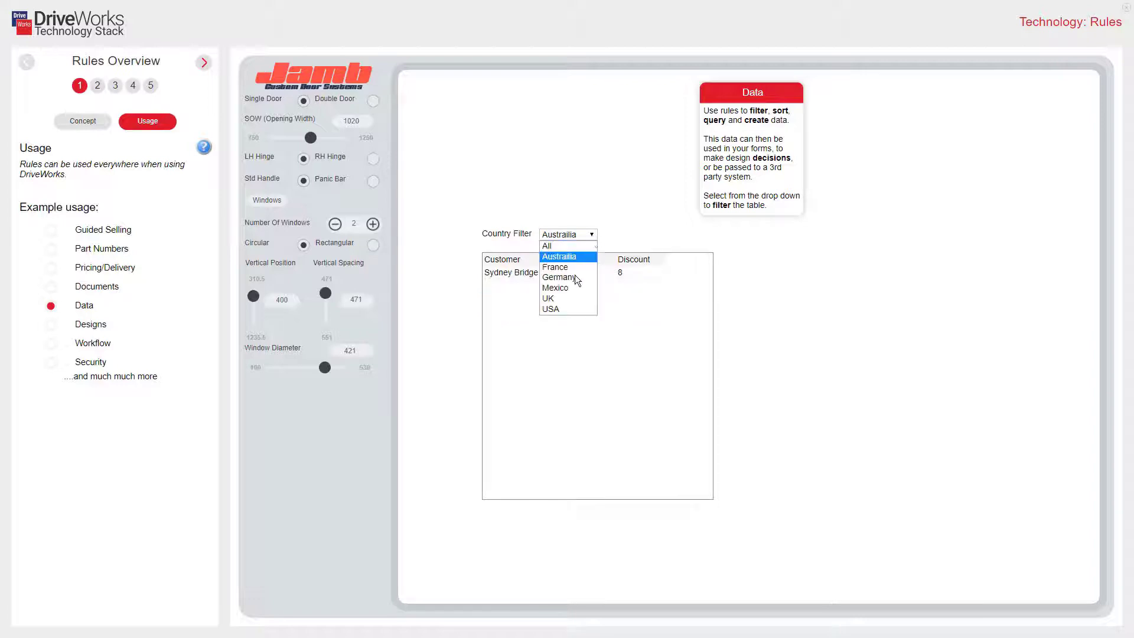
click(565, 287)
click(591, 236)
click(555, 296)
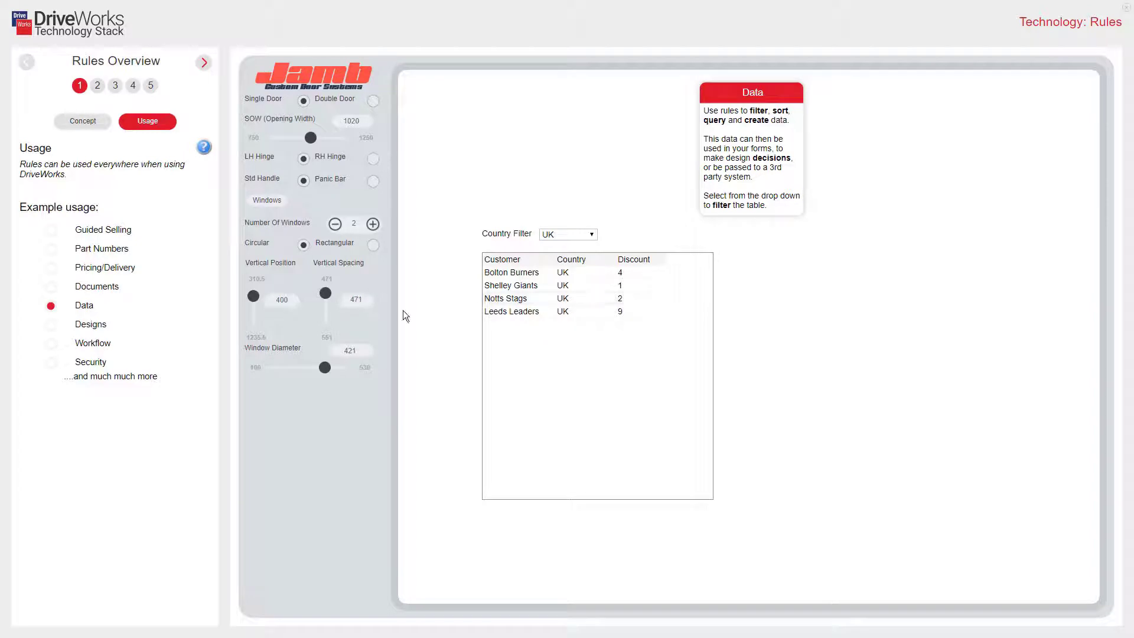
Open the Designs example and give the door three rectangular windows with a window height of 251
click(50, 329)
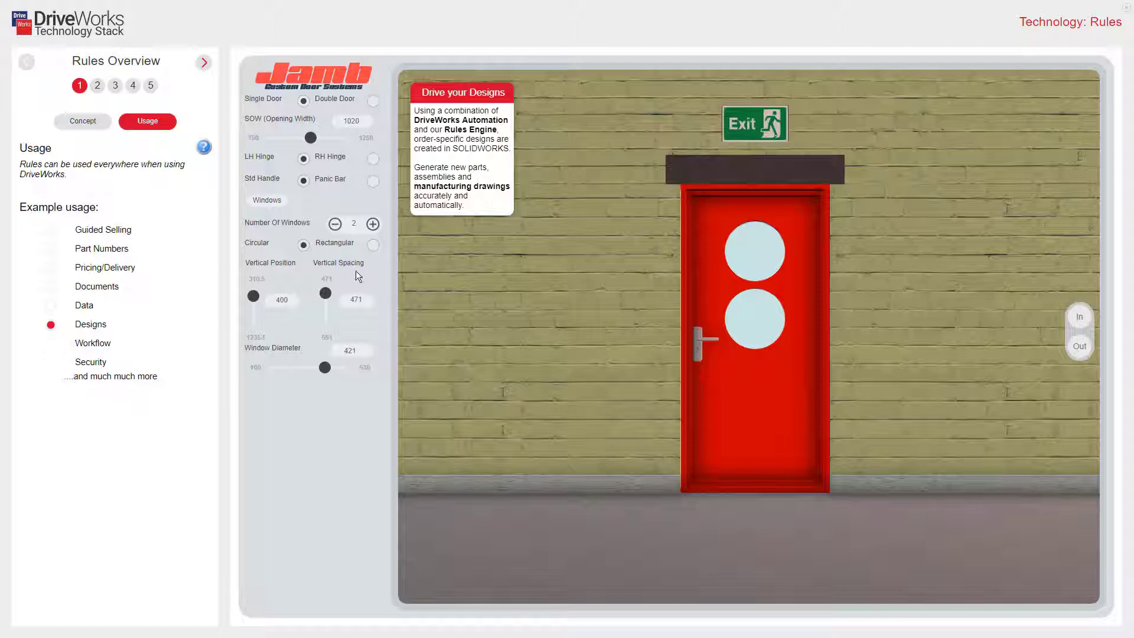
click(373, 244)
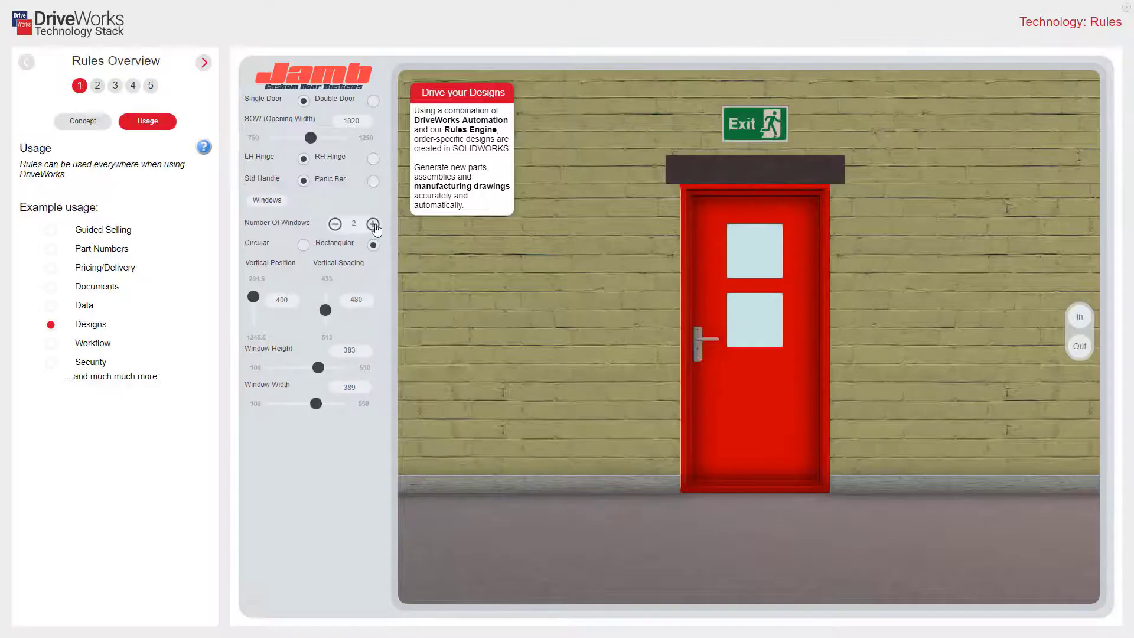
click(373, 224)
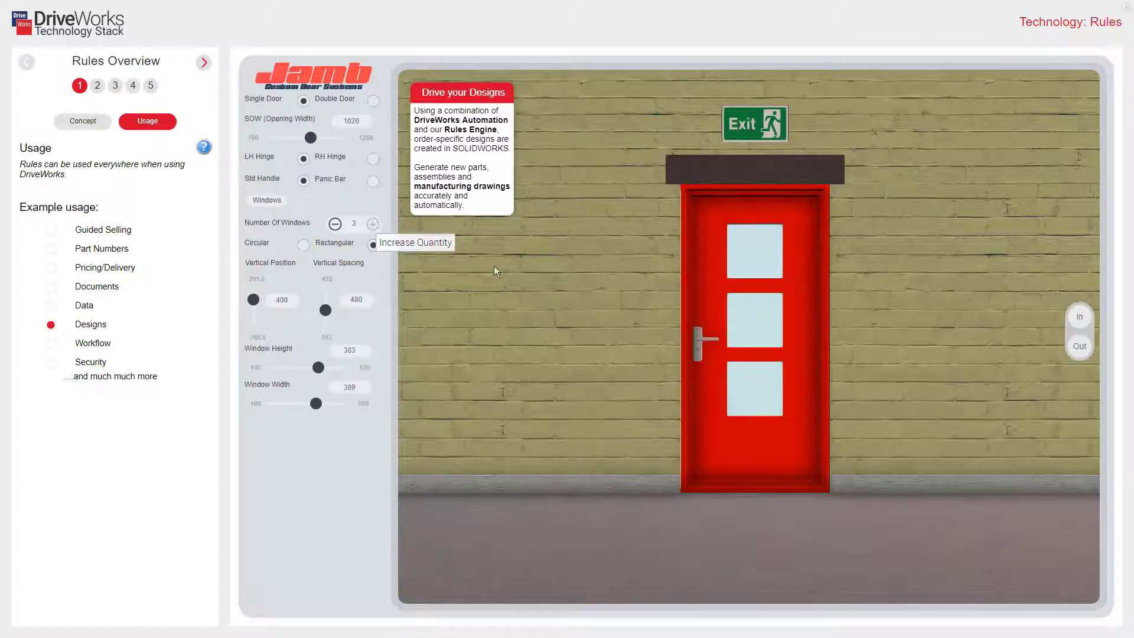
drag(632, 355, 692, 362)
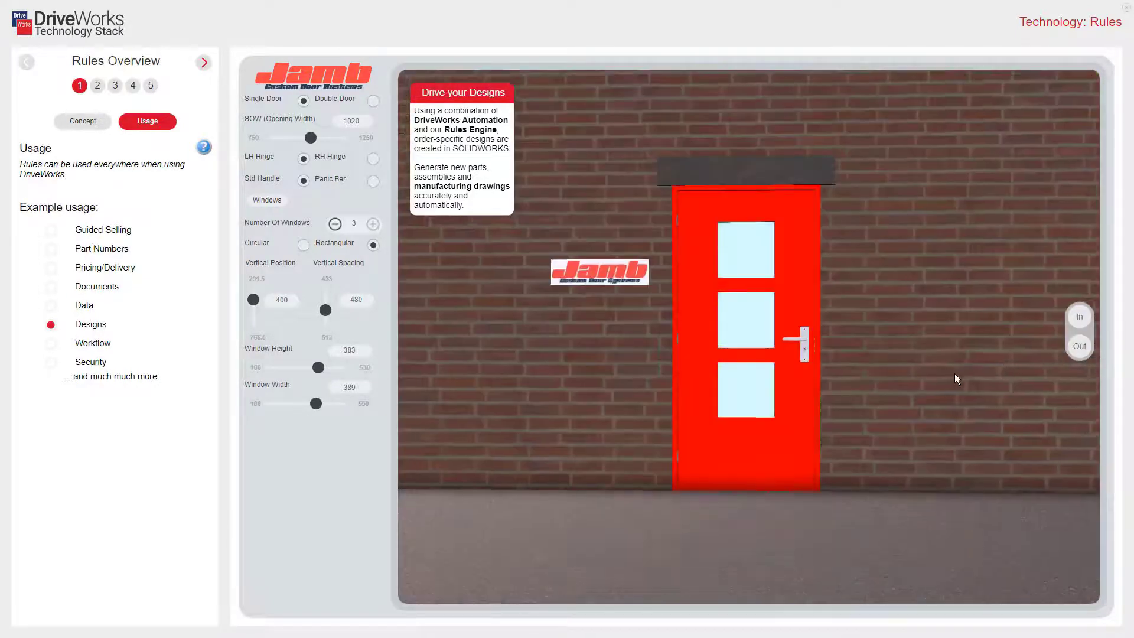
drag(953, 374, 919, 392)
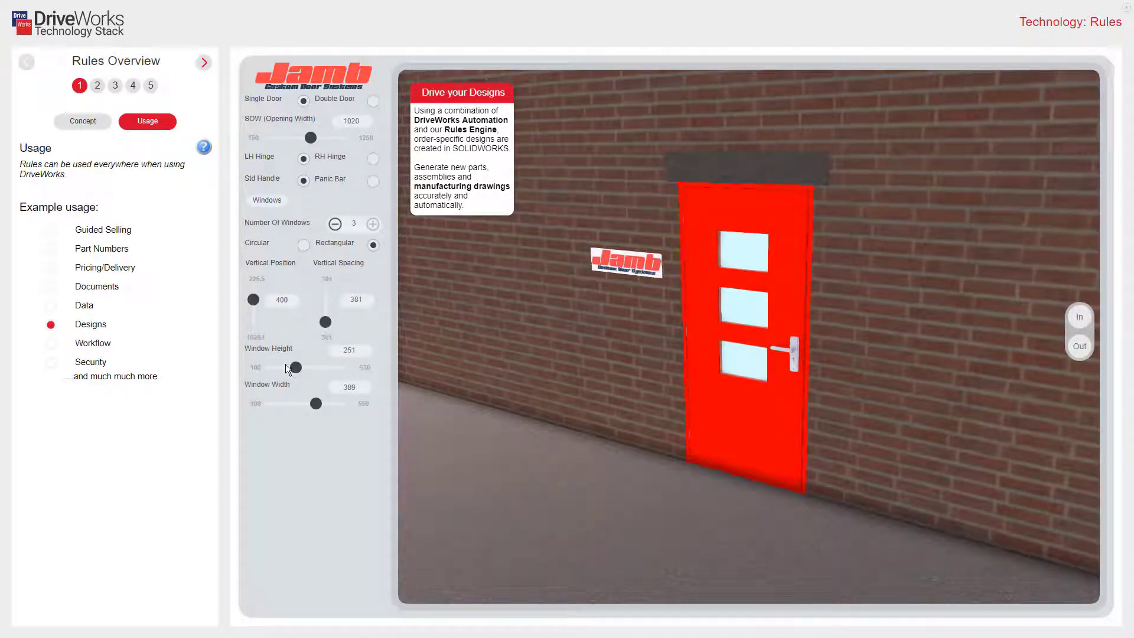
Open the Workflow example and switch the configuration to a double door
click(51, 344)
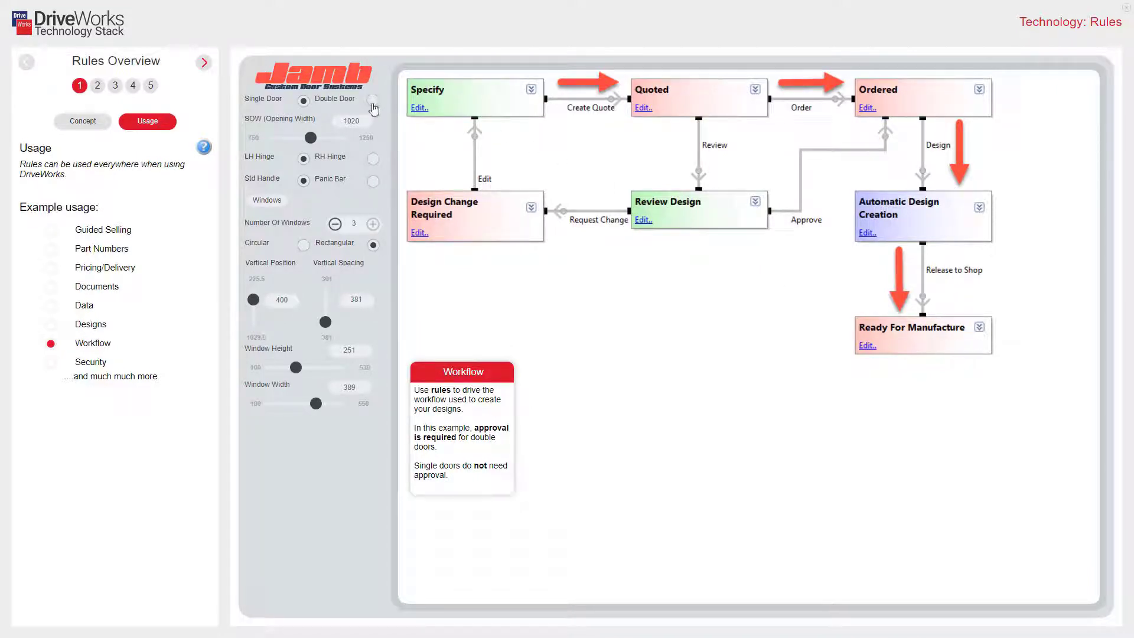
click(374, 102)
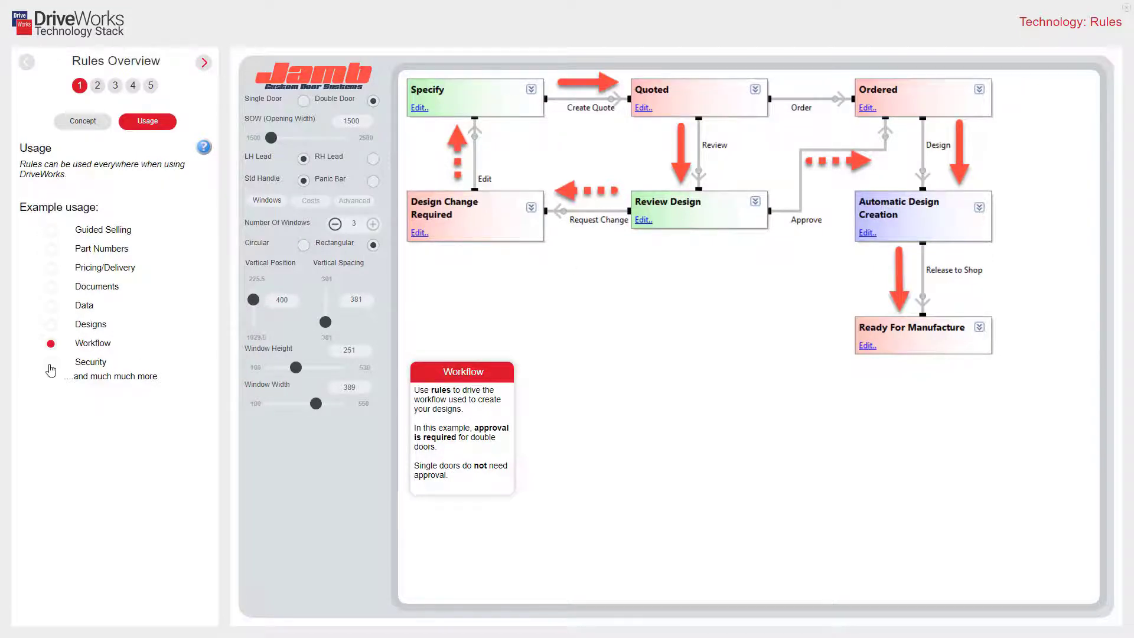
Open the Security usage example and compare the workflow access of Sales Team, Contract Manager and Engineering
click(50, 363)
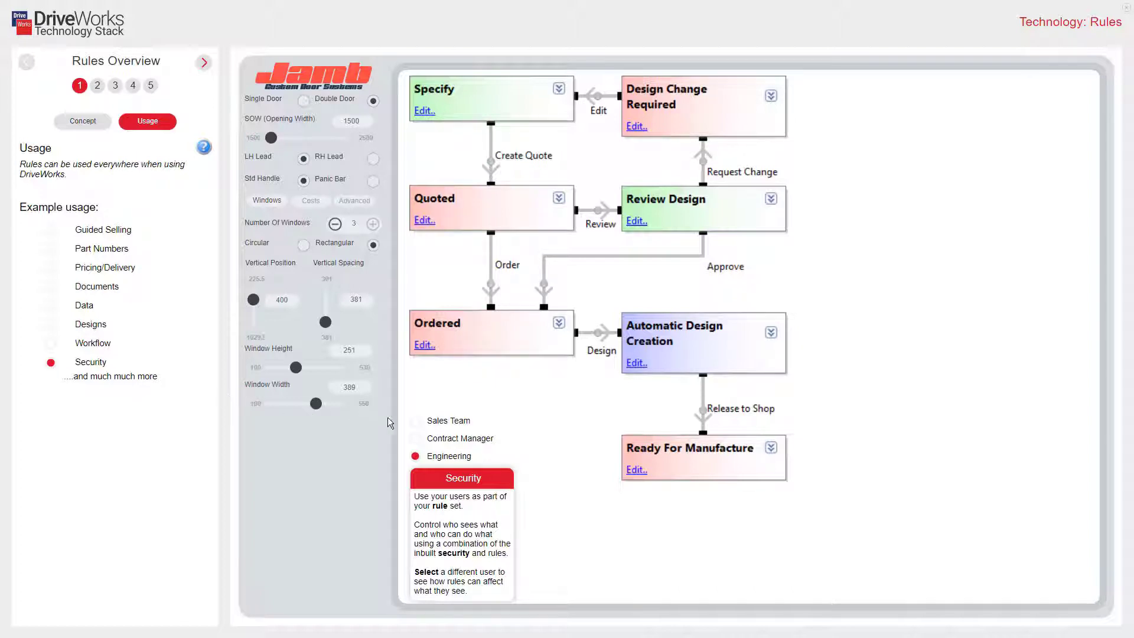
click(416, 421)
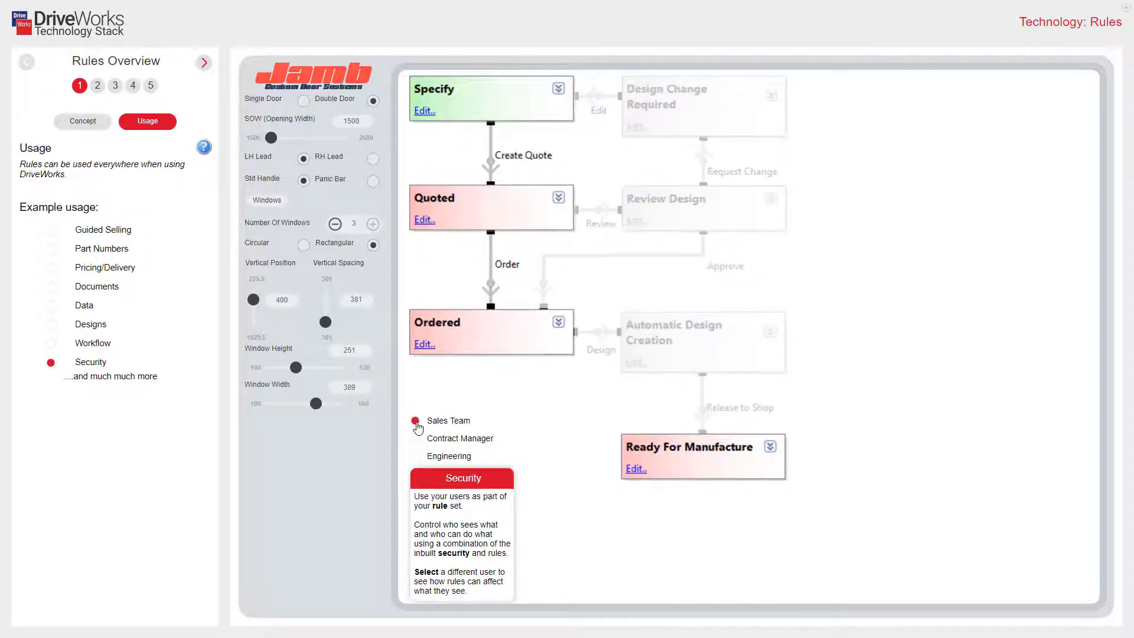
click(416, 439)
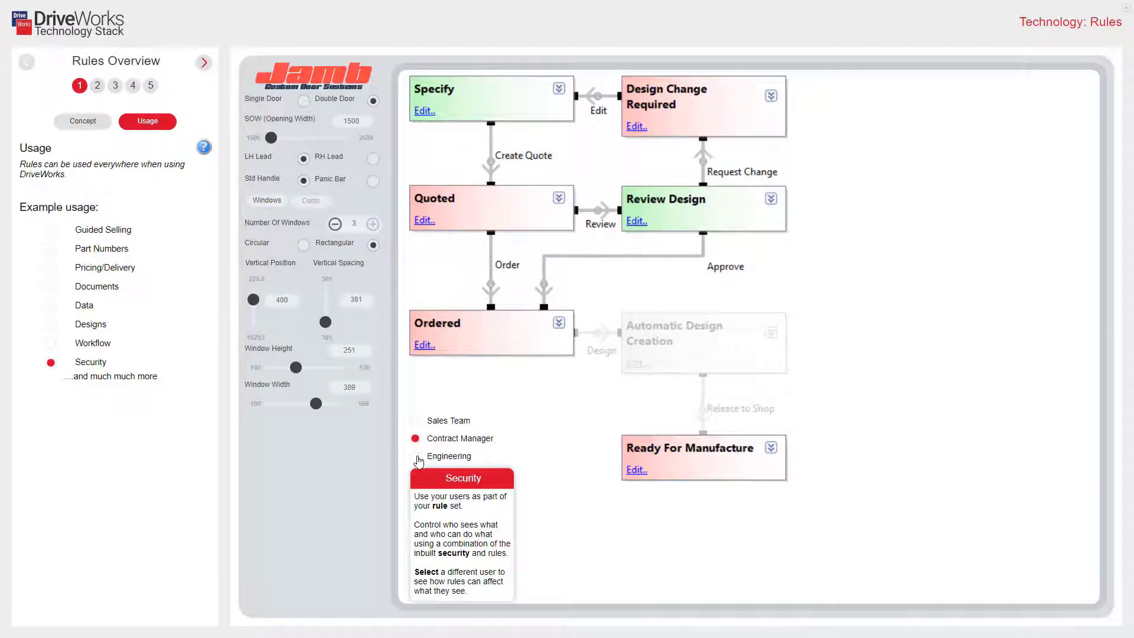
click(416, 457)
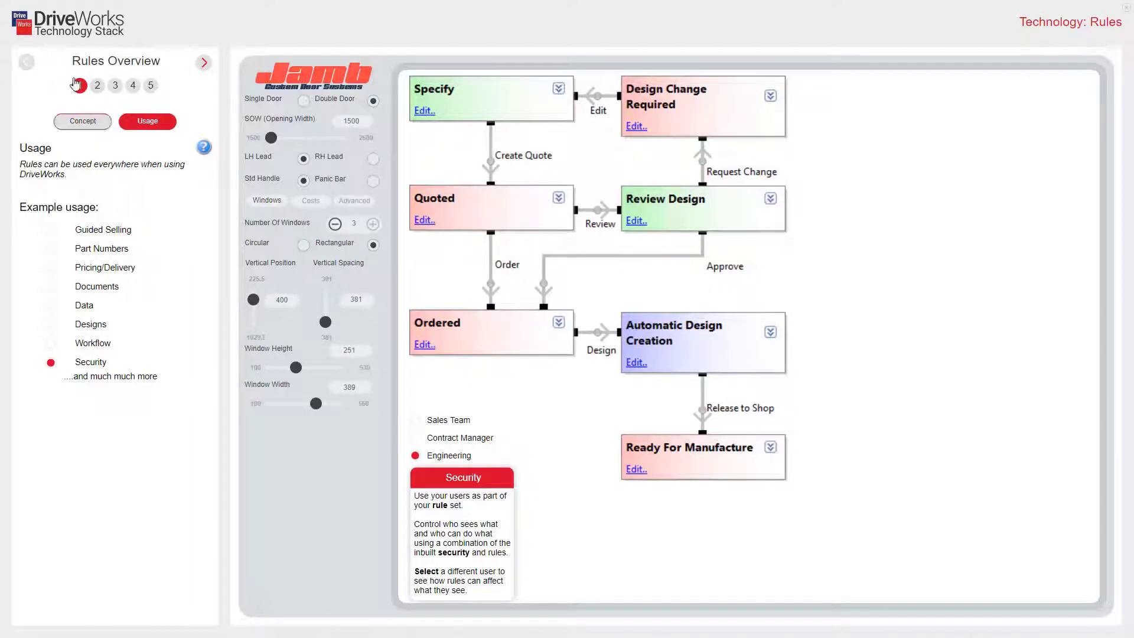
Open the Types of Rules page and edit the diameter and length in the Math example's volume rule
click(98, 86)
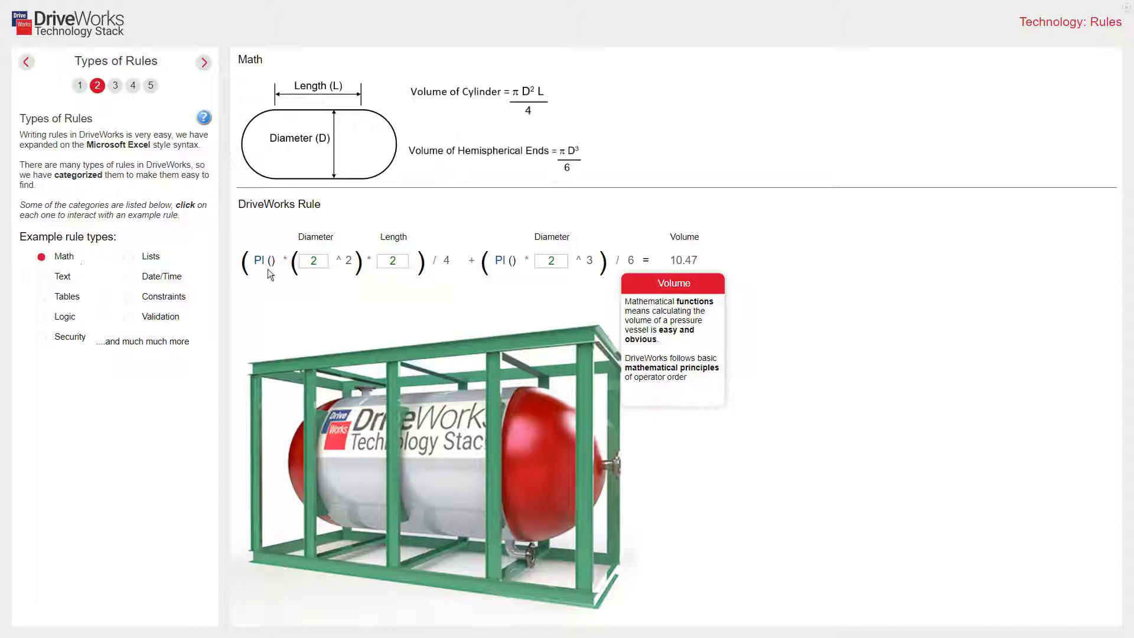
double_click(301, 263)
double_click(376, 261)
key(Tab)
In the Text rule example, enter a new order number, set the job status to Enquiry and the customer to DriveWorks
click(41, 277)
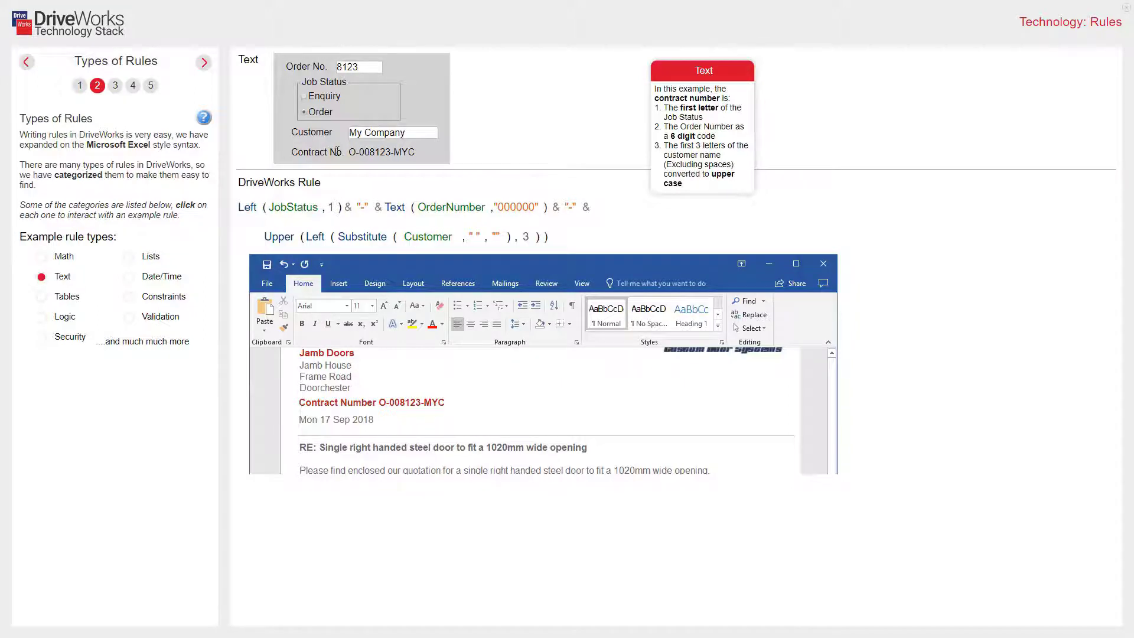
drag(364, 67, 307, 64)
text(1244)
click(303, 96)
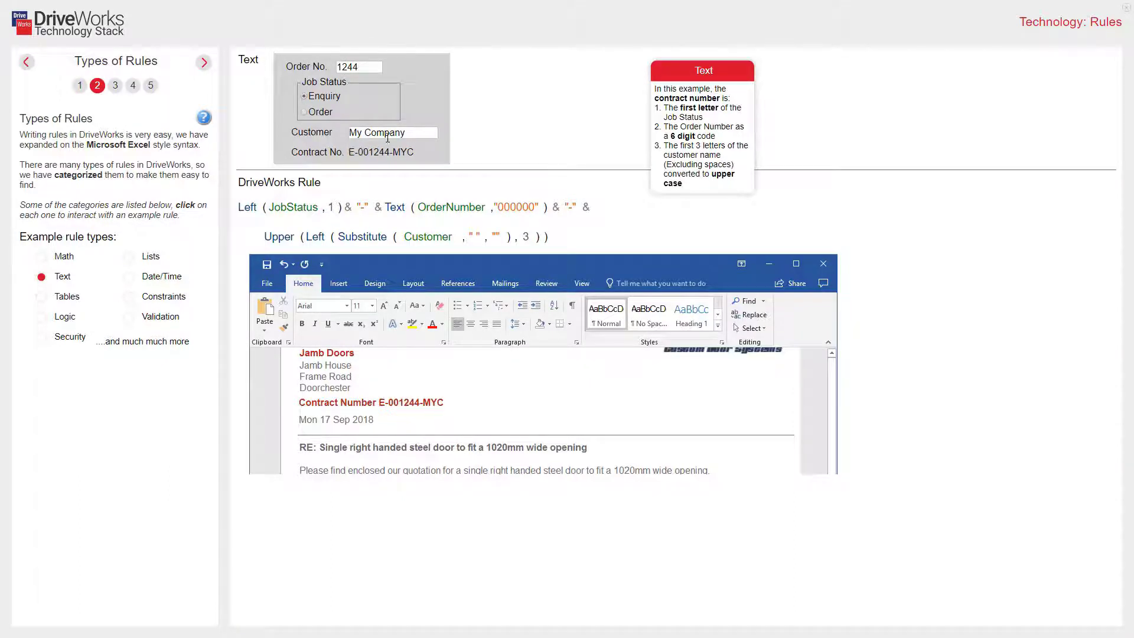
drag(407, 134, 346, 136)
text(DriveWorks)
Open the Tables rule example and run the Vlookup for Bolton Burners, followed by Cambridge Cats
click(42, 297)
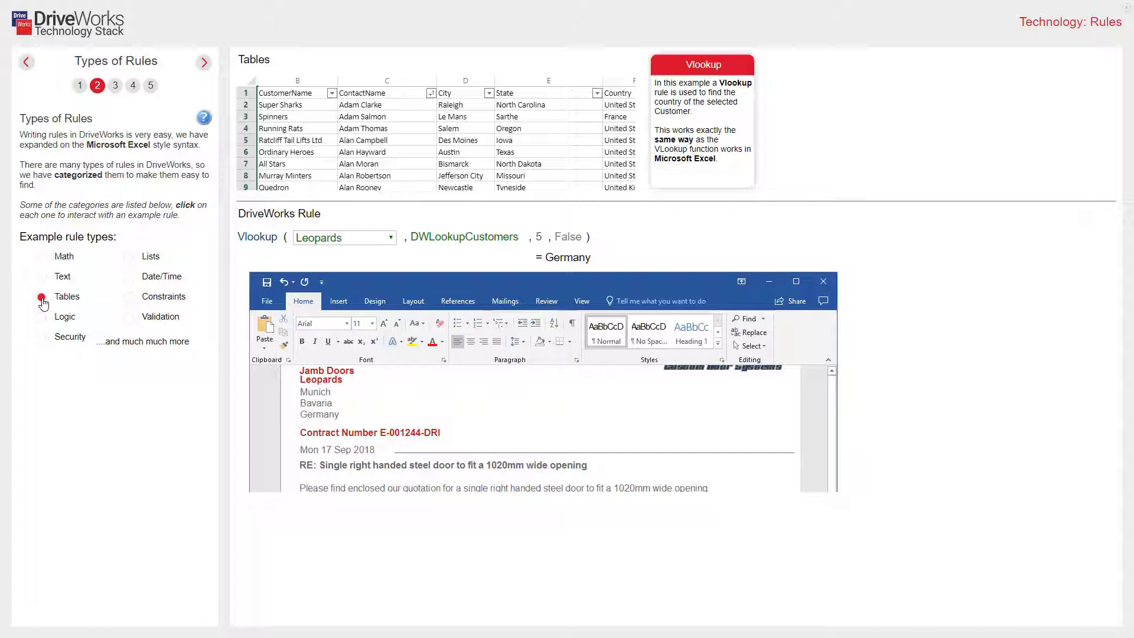
click(395, 238)
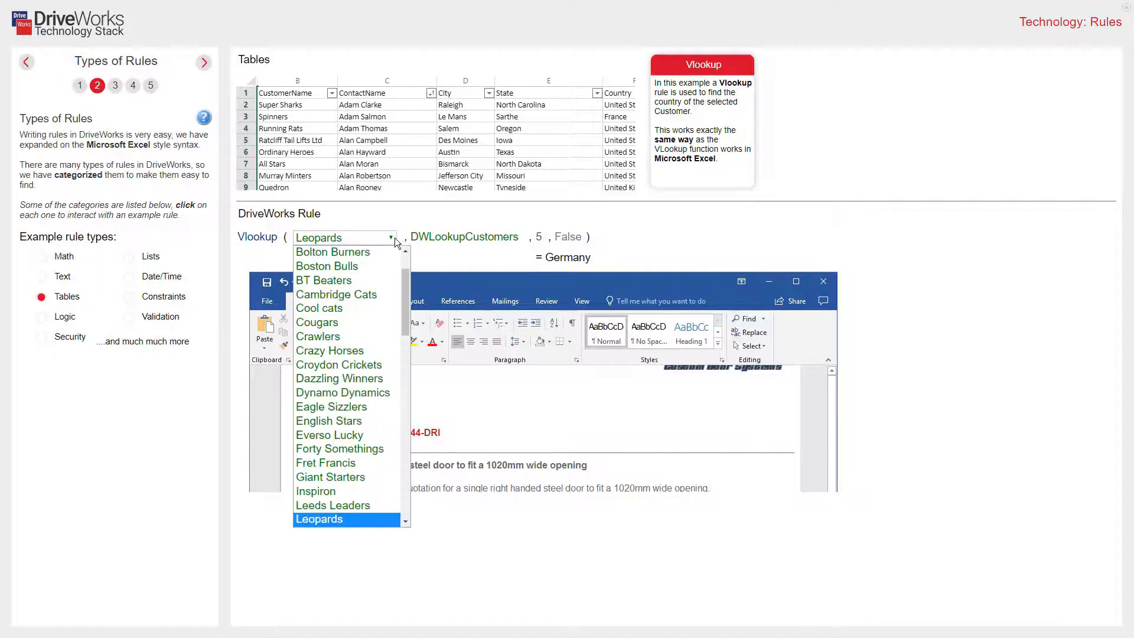
click(366, 255)
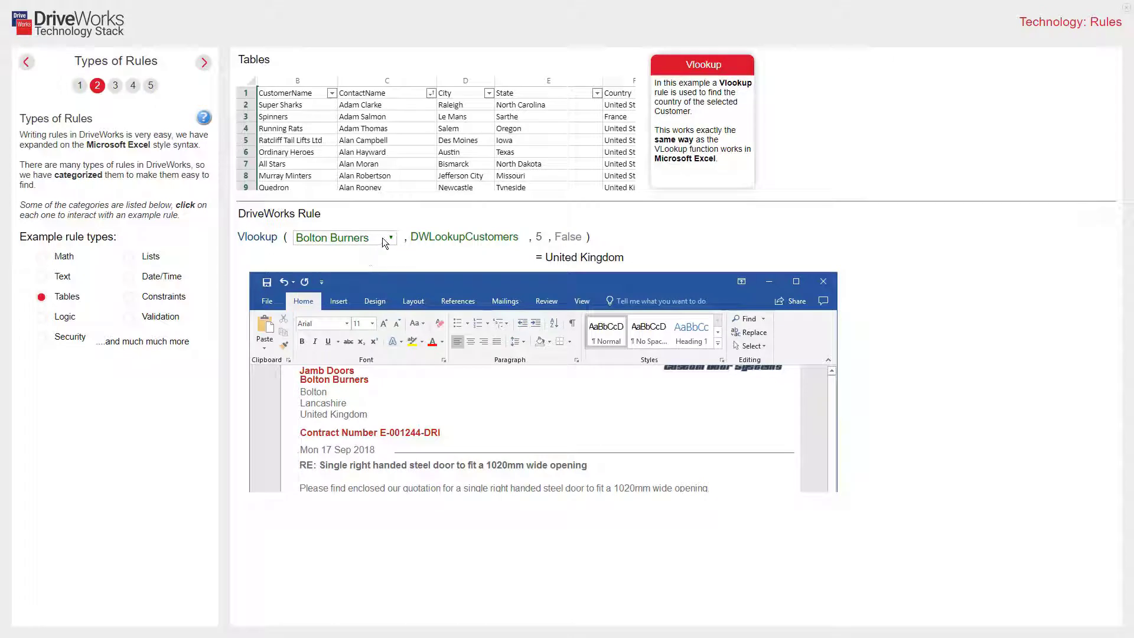
click(390, 240)
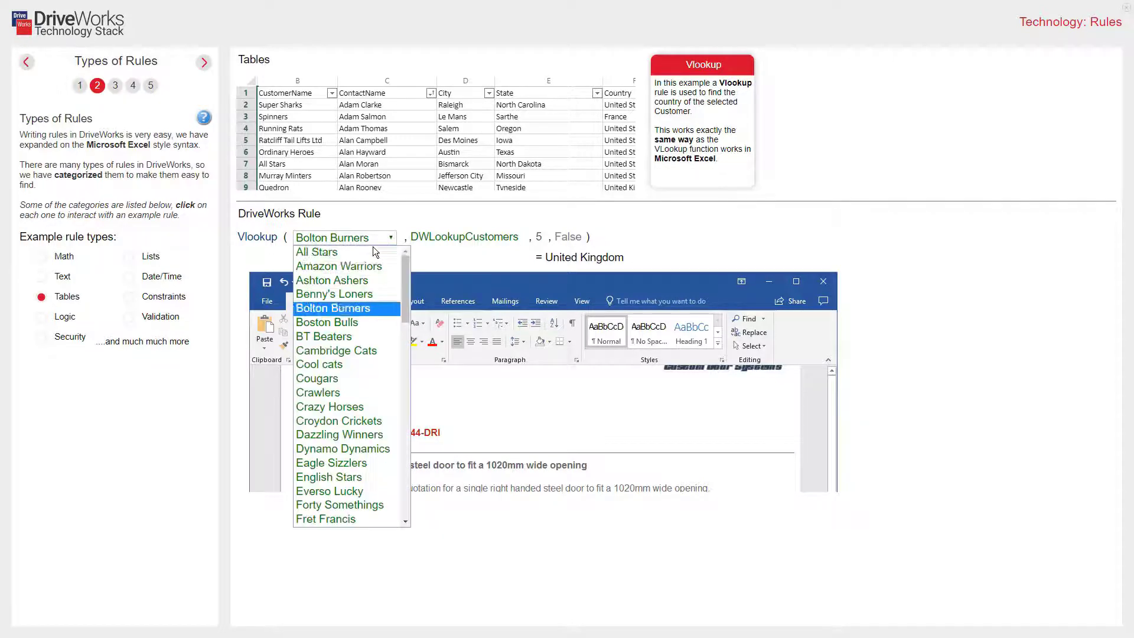
click(335, 351)
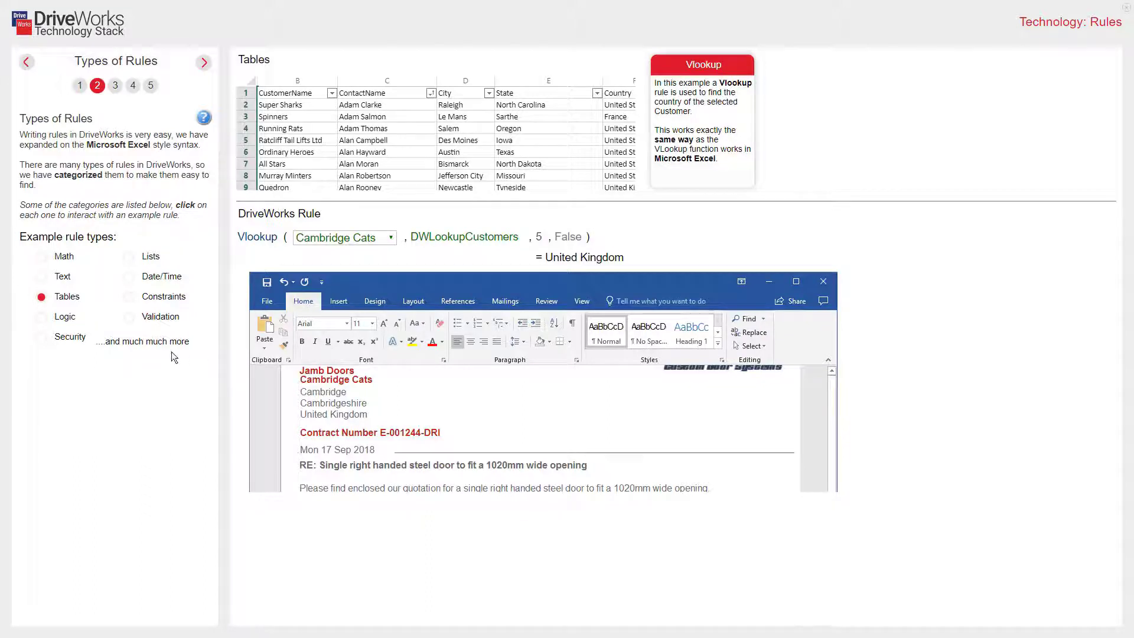
Open the Logic rule example and raise the cylinder length to about 1382
click(43, 320)
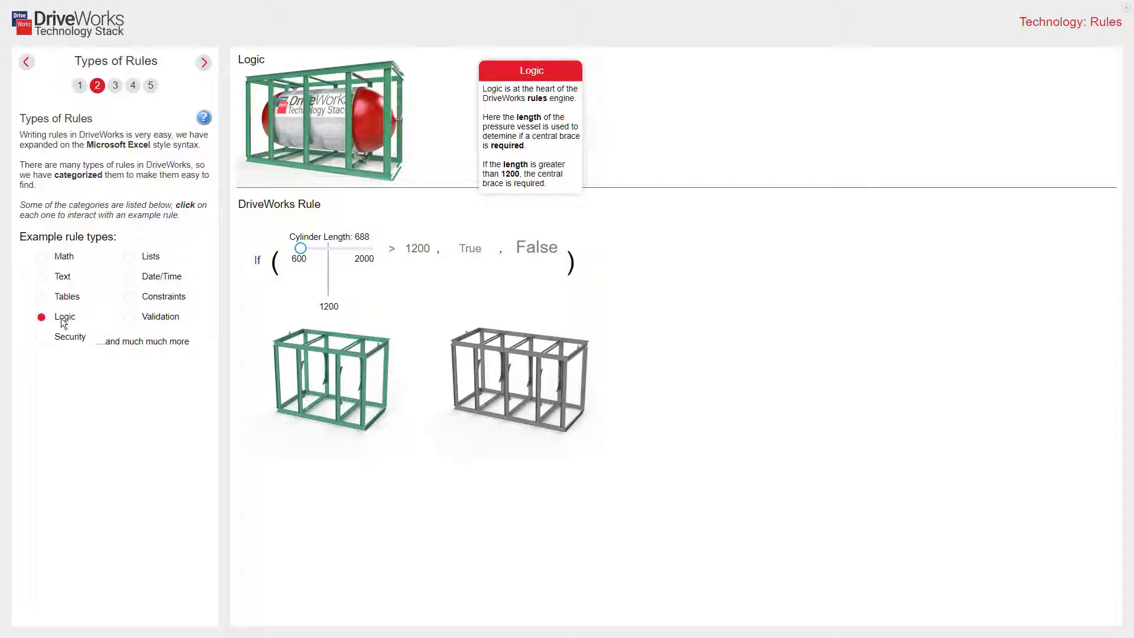
drag(311, 250, 336, 249)
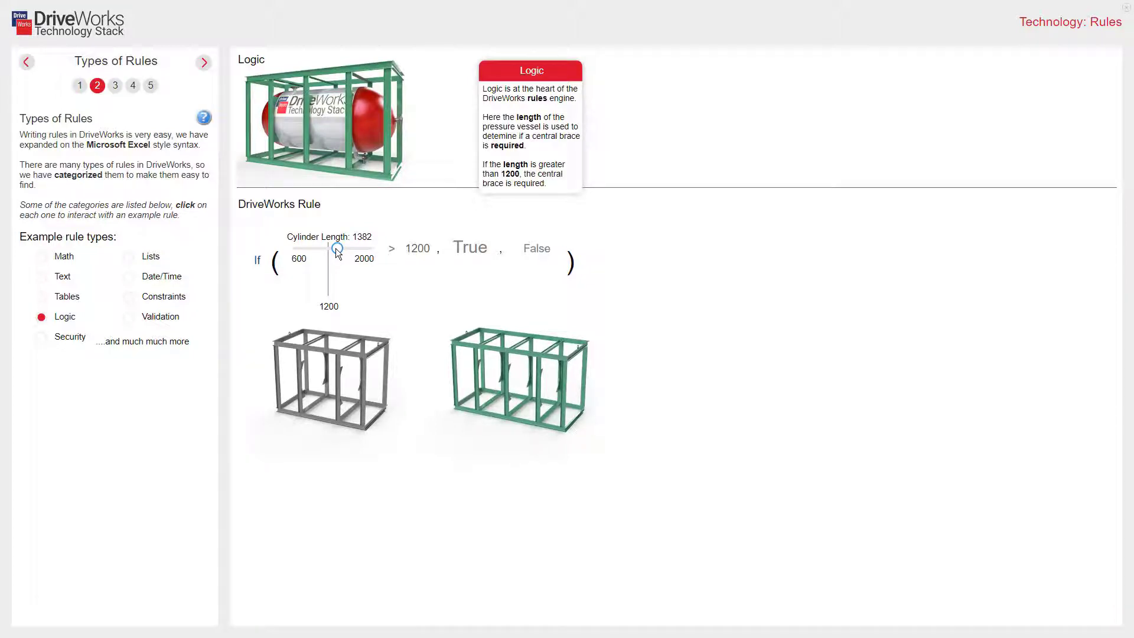
Open the Security rule example and list the users of the Accounts, Administration, Contracts and Engineering teams
click(42, 338)
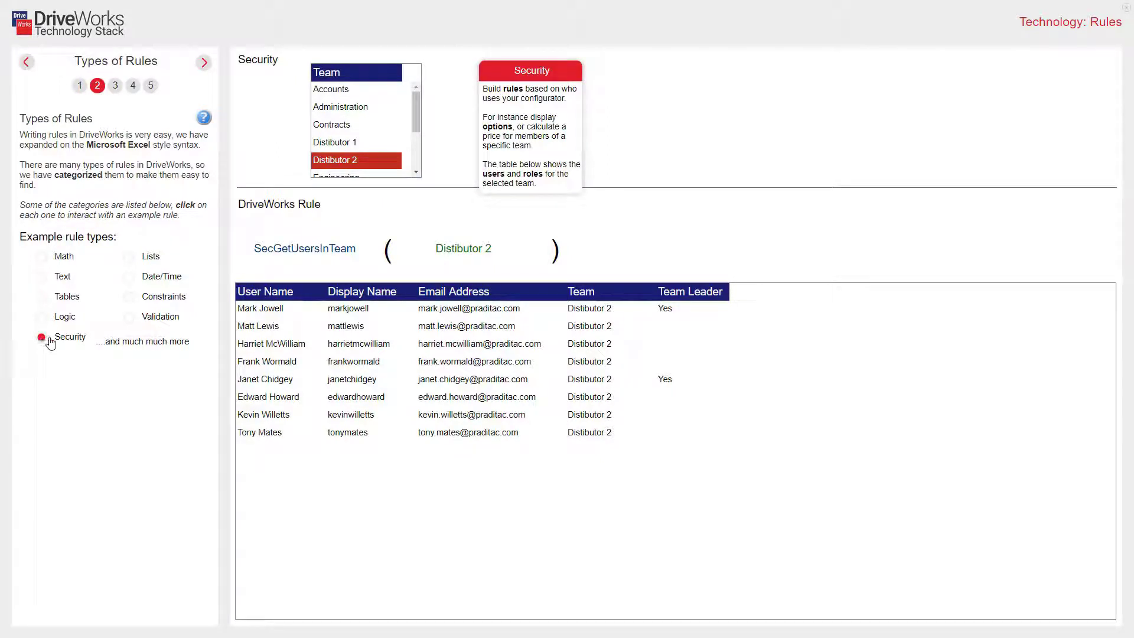
click(345, 90)
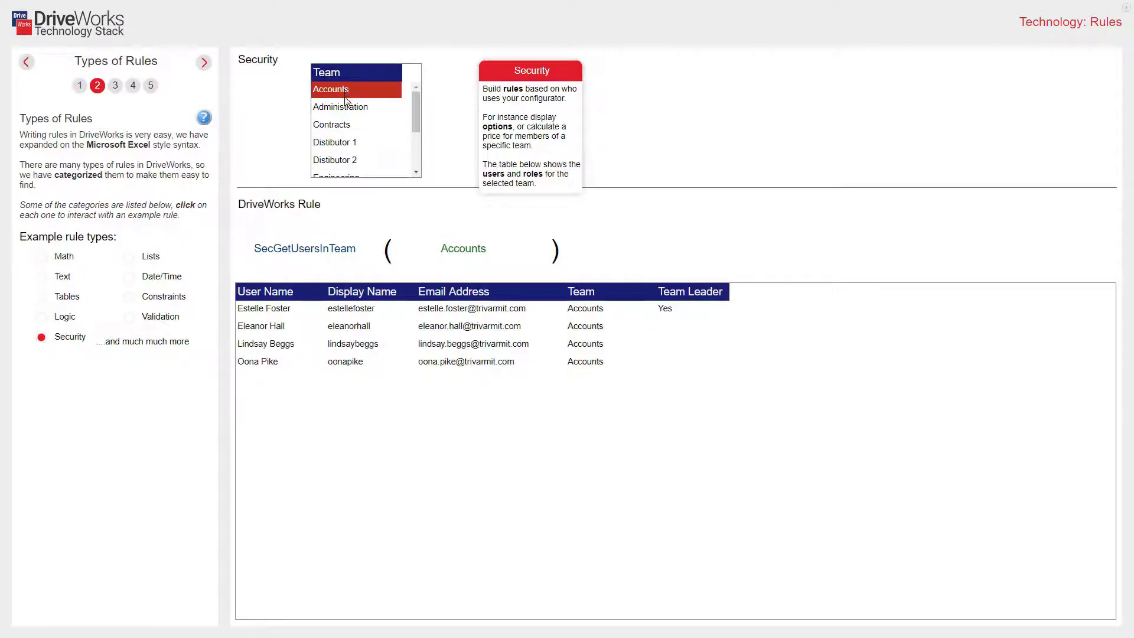
click(346, 107)
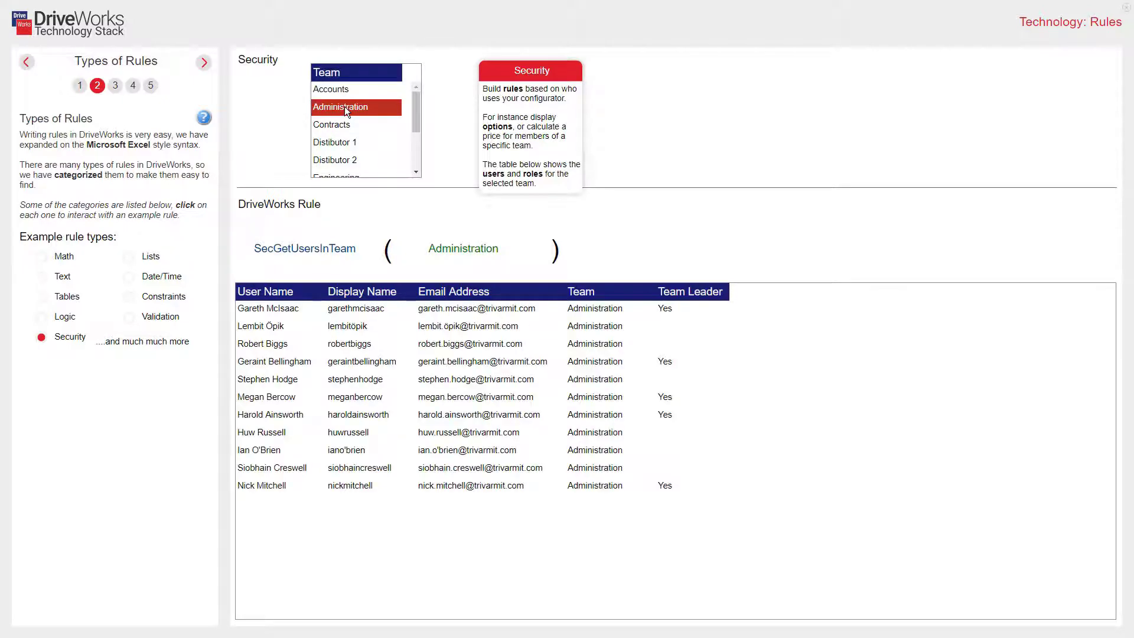
click(341, 125)
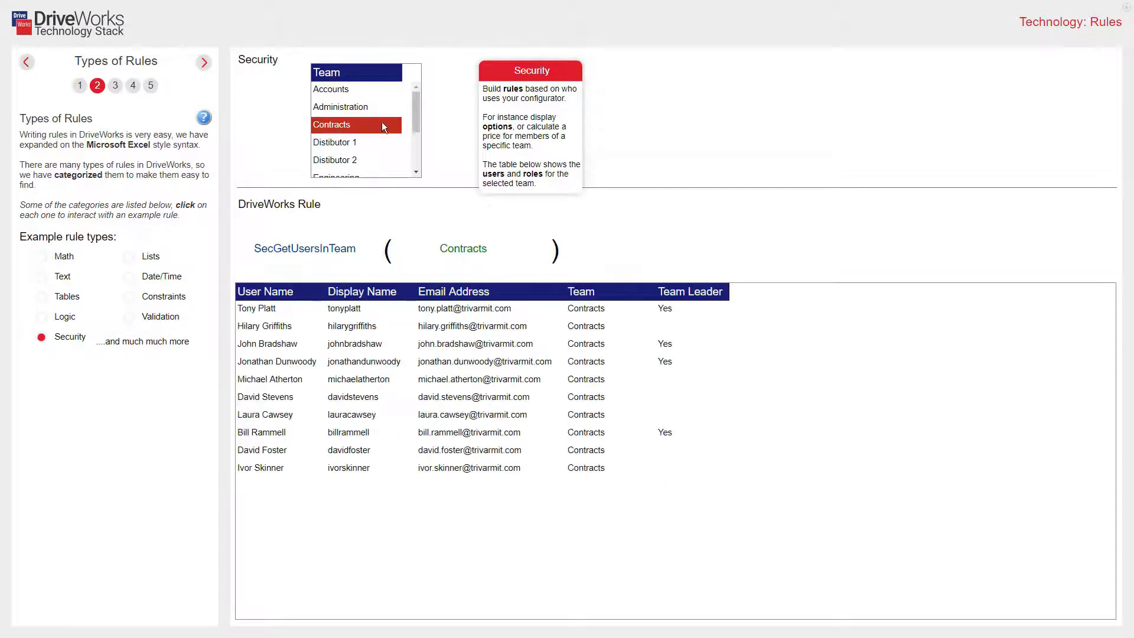
drag(413, 119, 414, 143)
click(347, 124)
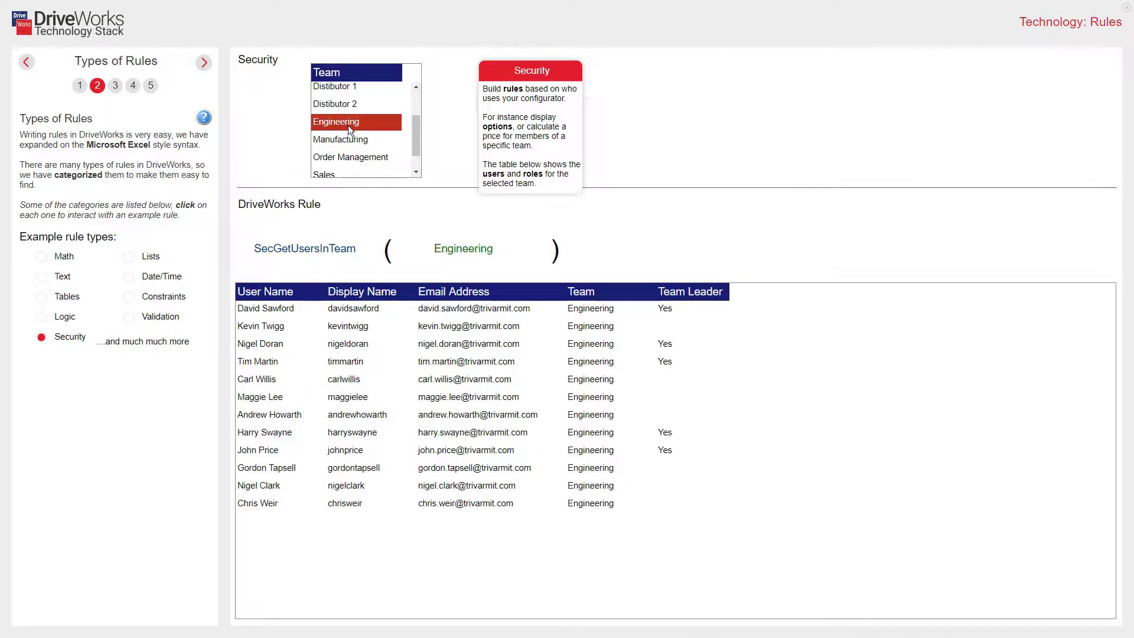
Open the Lists rule example and set the ListGetItem index to 7
click(129, 259)
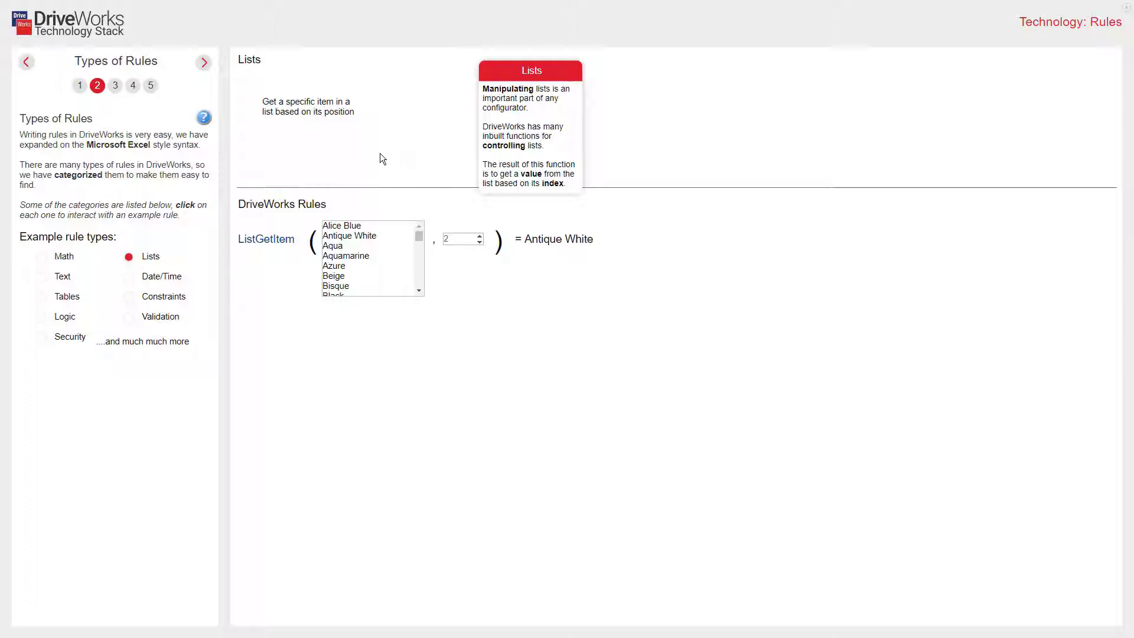
click(480, 235)
click(479, 235)
click(480, 236)
click(480, 236)
click(480, 236)
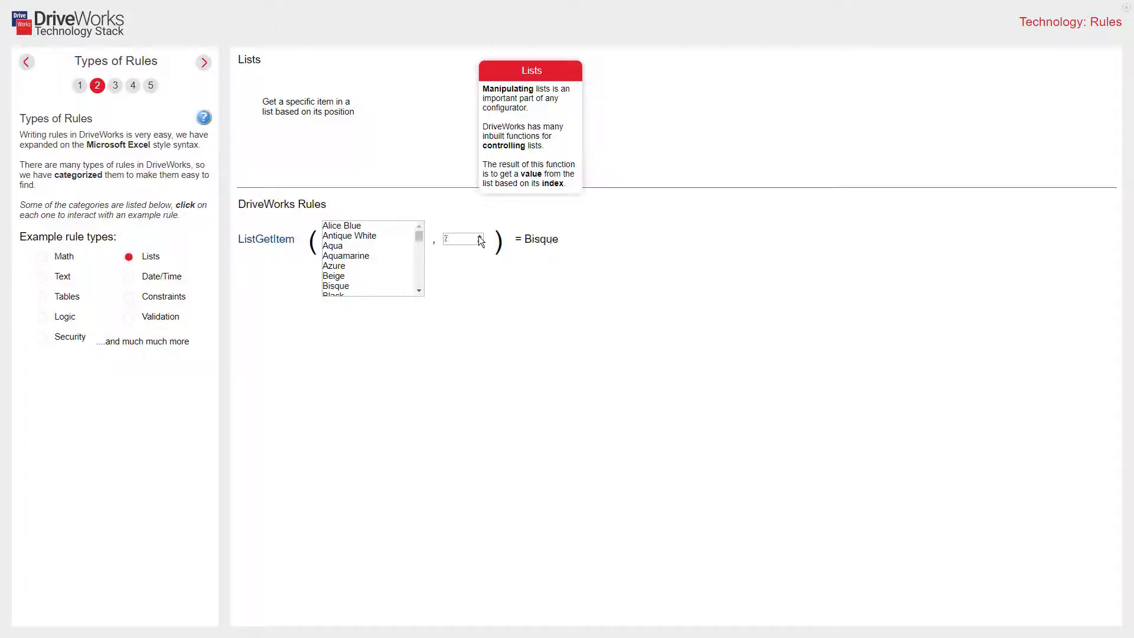
Open the Date/Time rule example and set the NetWorkDays To date to 06/03/2020
click(129, 278)
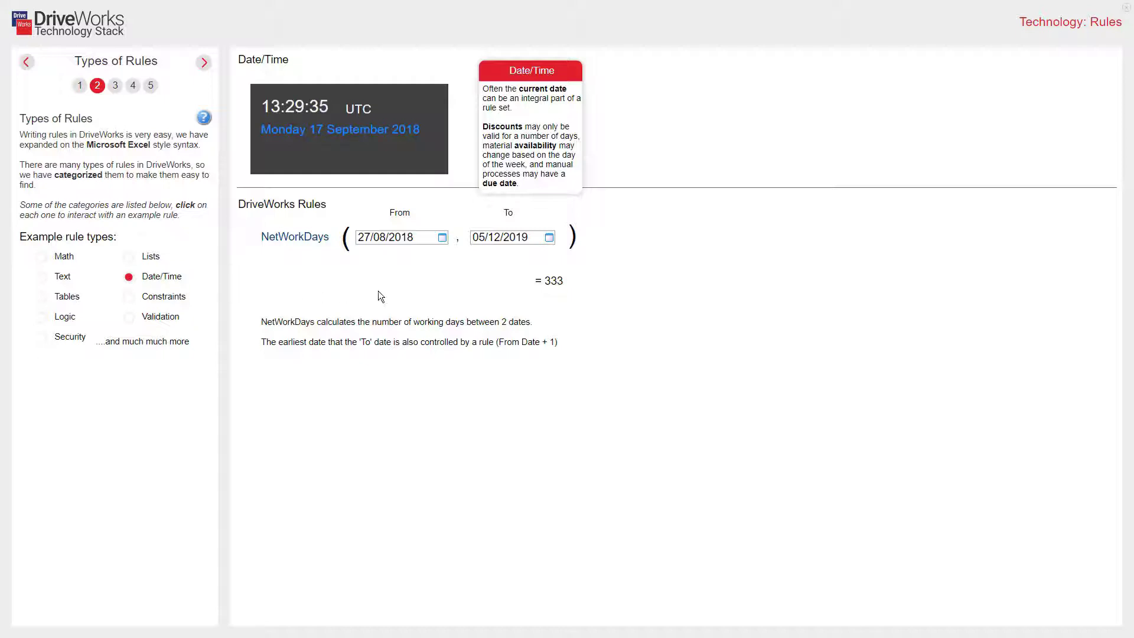
click(550, 238)
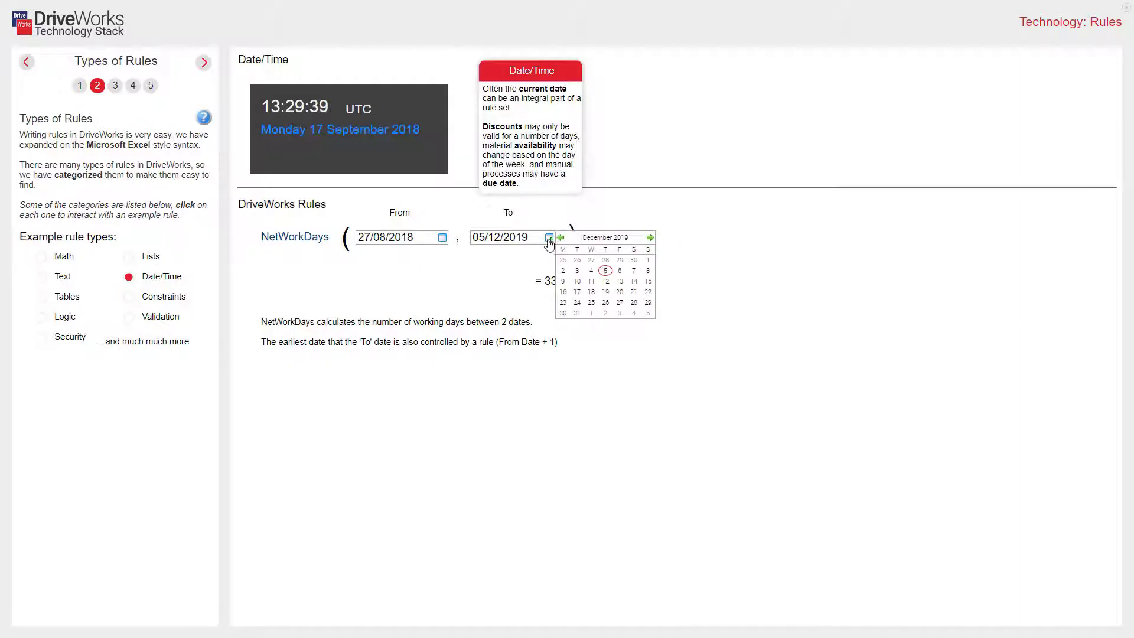
click(650, 238)
click(650, 238)
click(650, 238)
click(621, 270)
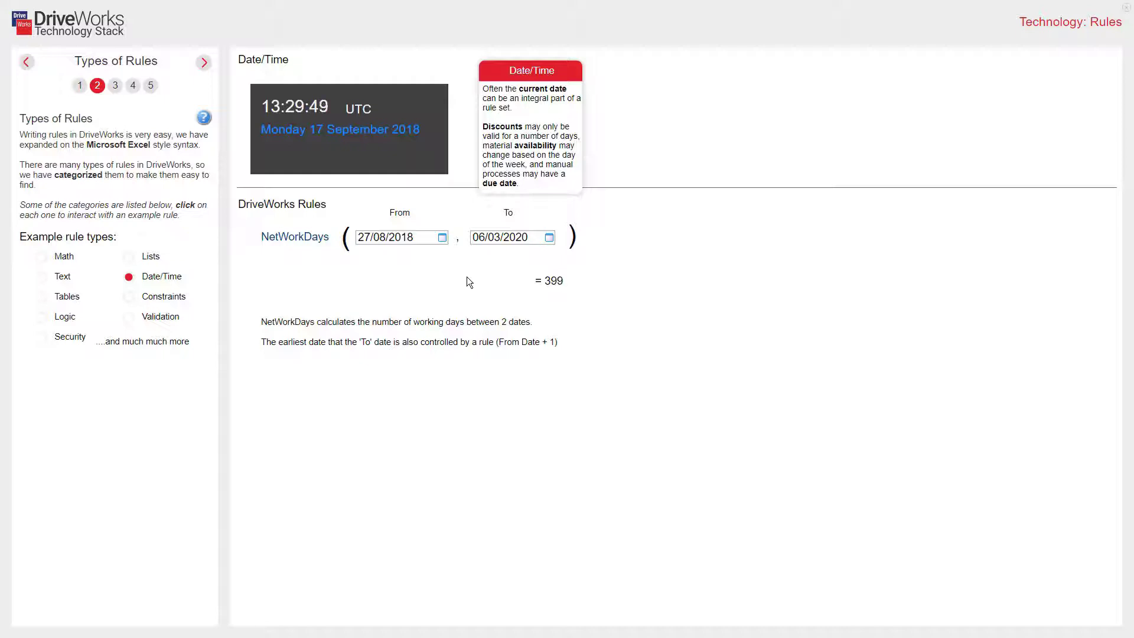
Open the Constraints calculation example, increase the vessel's length, and reduce the volume to about 3.4
click(130, 298)
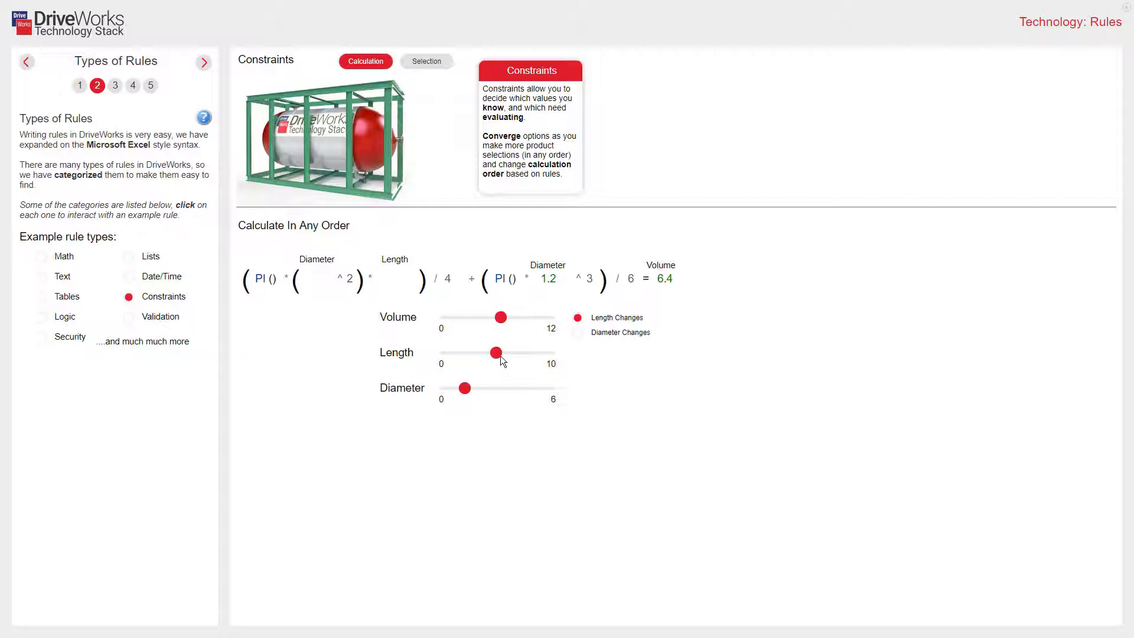
drag(501, 356, 516, 356)
drag(516, 320, 475, 326)
Make the diameter the value that changes, and raise the diameter and the volume to about 103.1
click(578, 334)
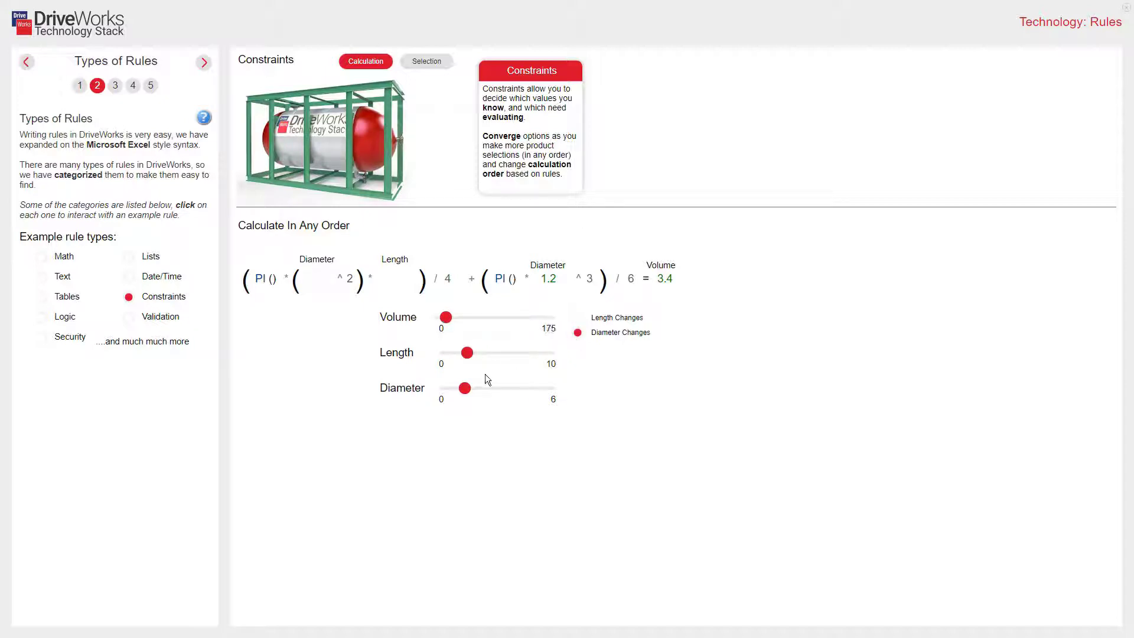
drag(502, 390, 516, 388)
drag(483, 321, 519, 320)
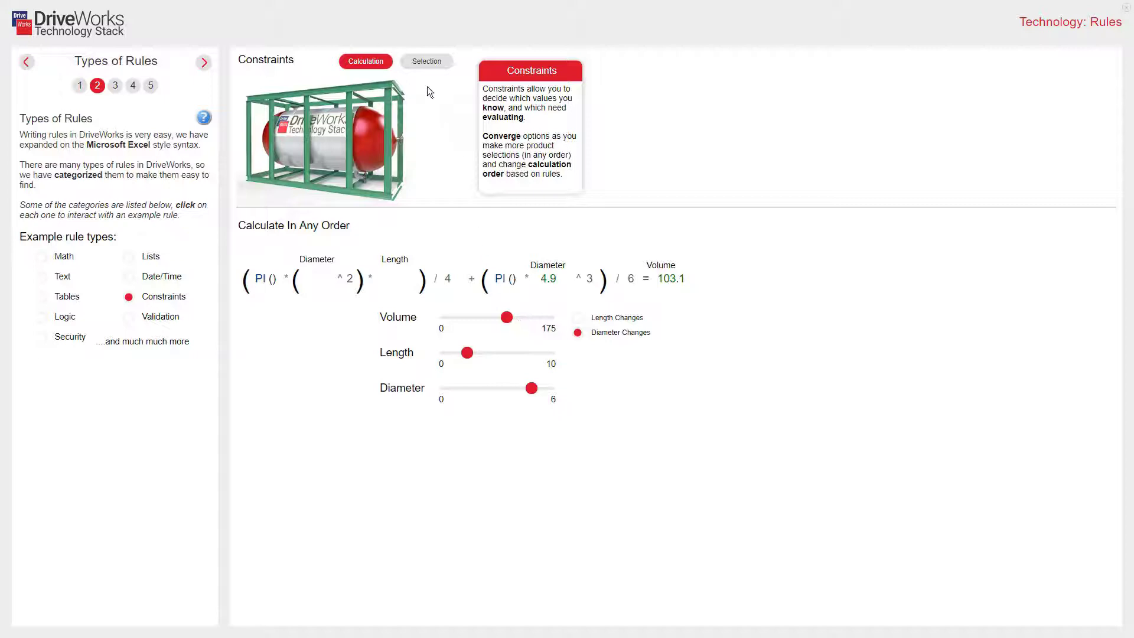
In the Constraints selection example, choose a 500 Kg max weight, Wheels for the foot and MDF as shelf material
click(428, 65)
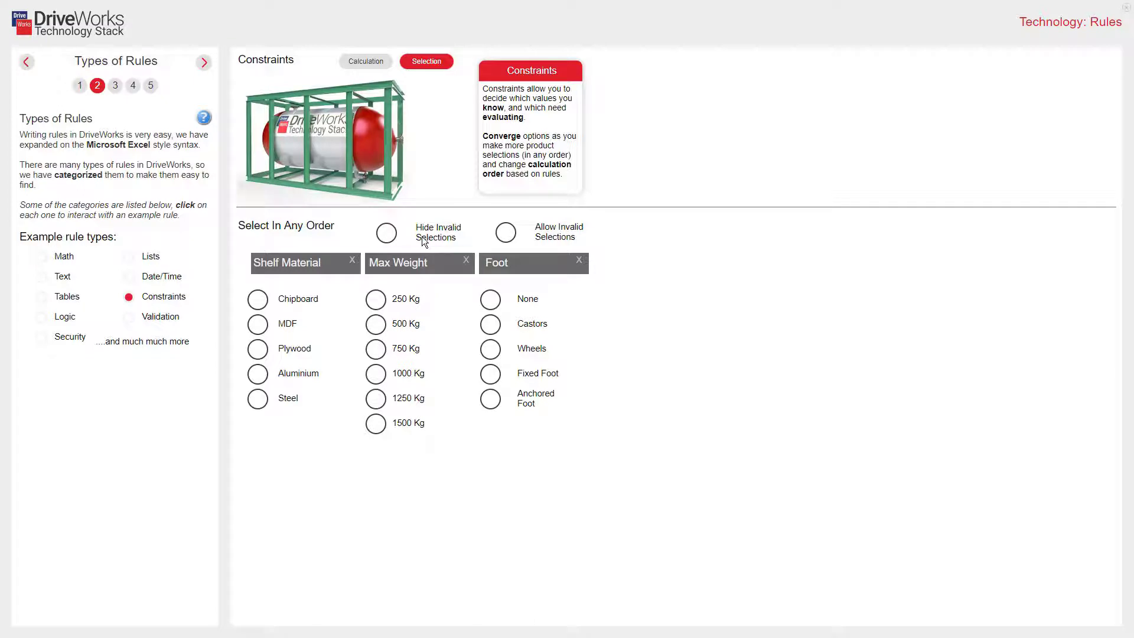
click(378, 326)
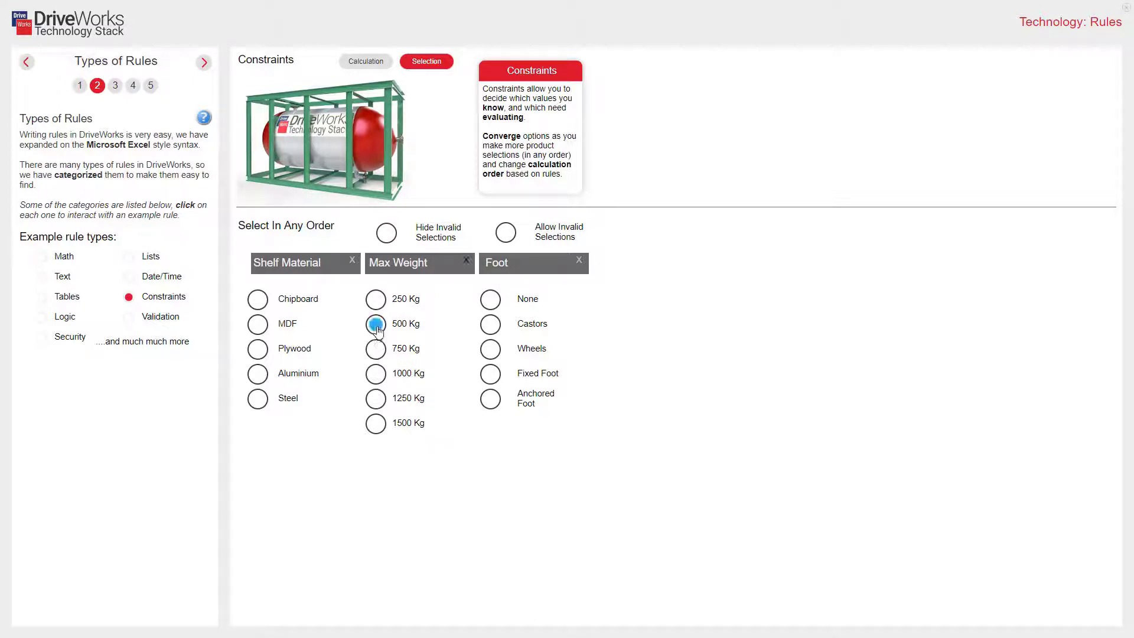
click(491, 351)
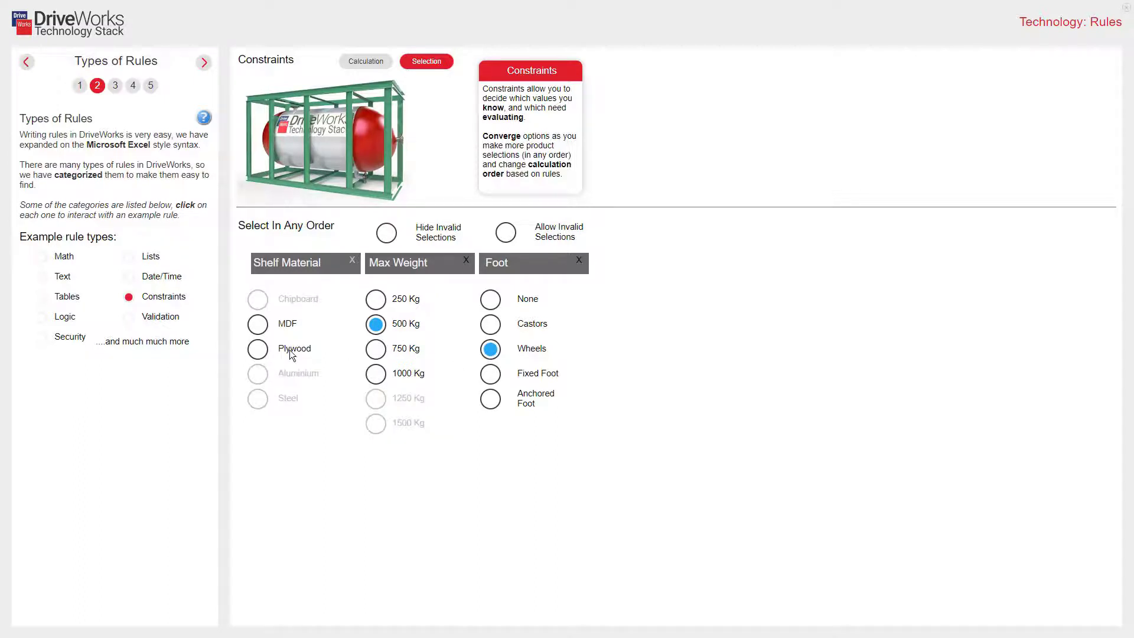
click(257, 325)
In the Validation example, correct the second file name to jhjhguytuyt and replace the # with @ in the second e-mail address
click(129, 319)
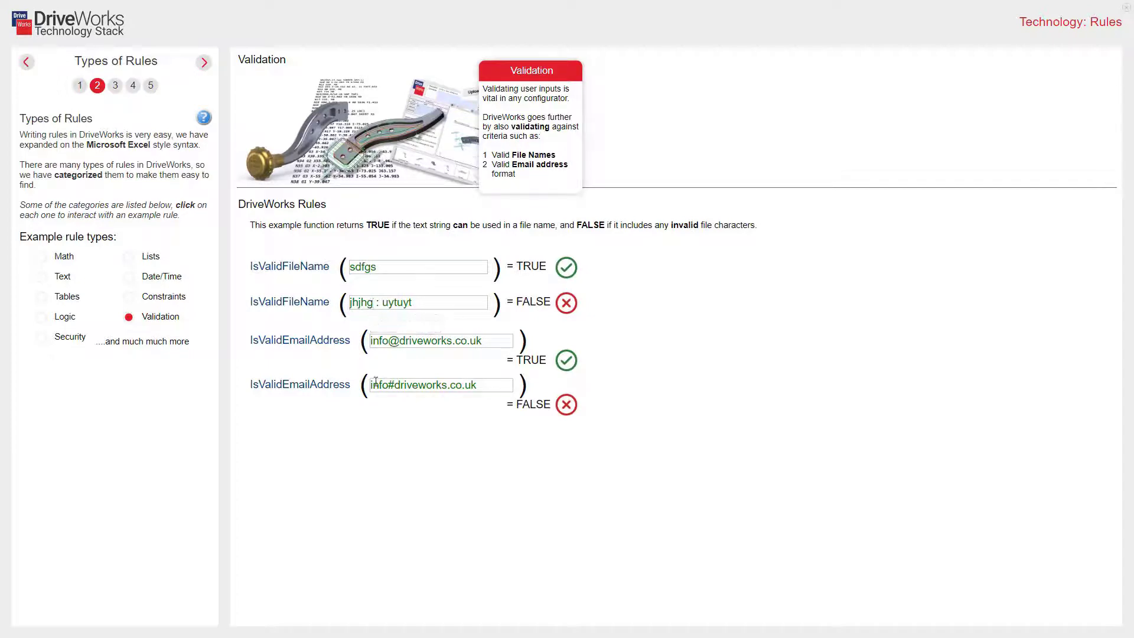
key(Delete)
key(Delete)
key(Delete)
click(390, 385)
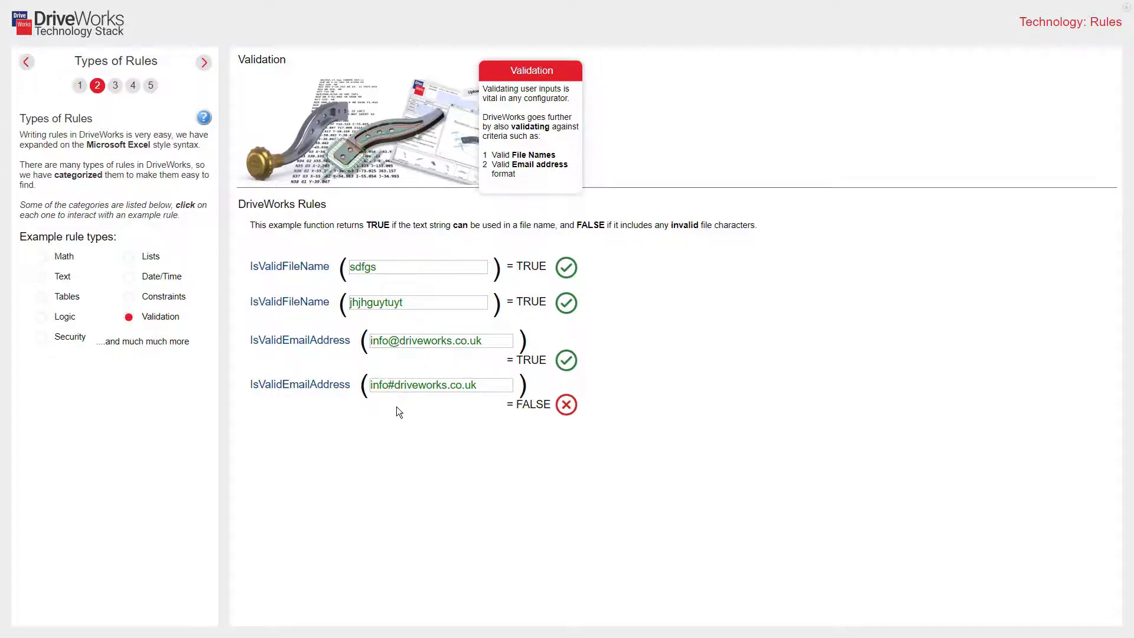
key(Delete)
text(@)
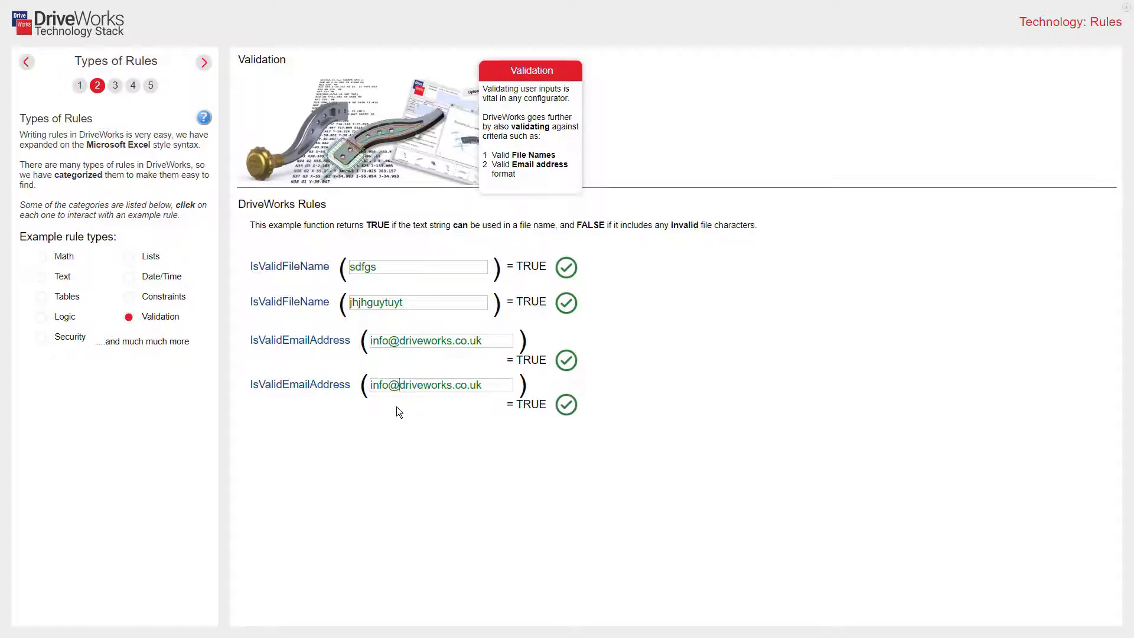
Open the help article on rule functions and look through the full function list
click(204, 120)
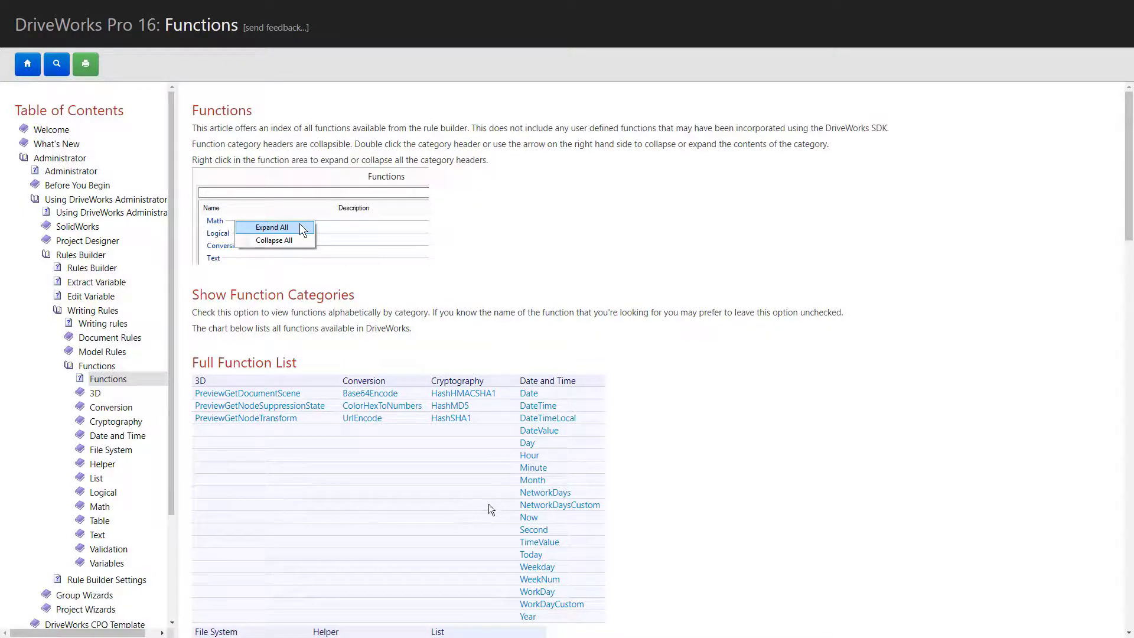
scroll(490, 509, down, 1)
scroll(488, 508, down, 4)
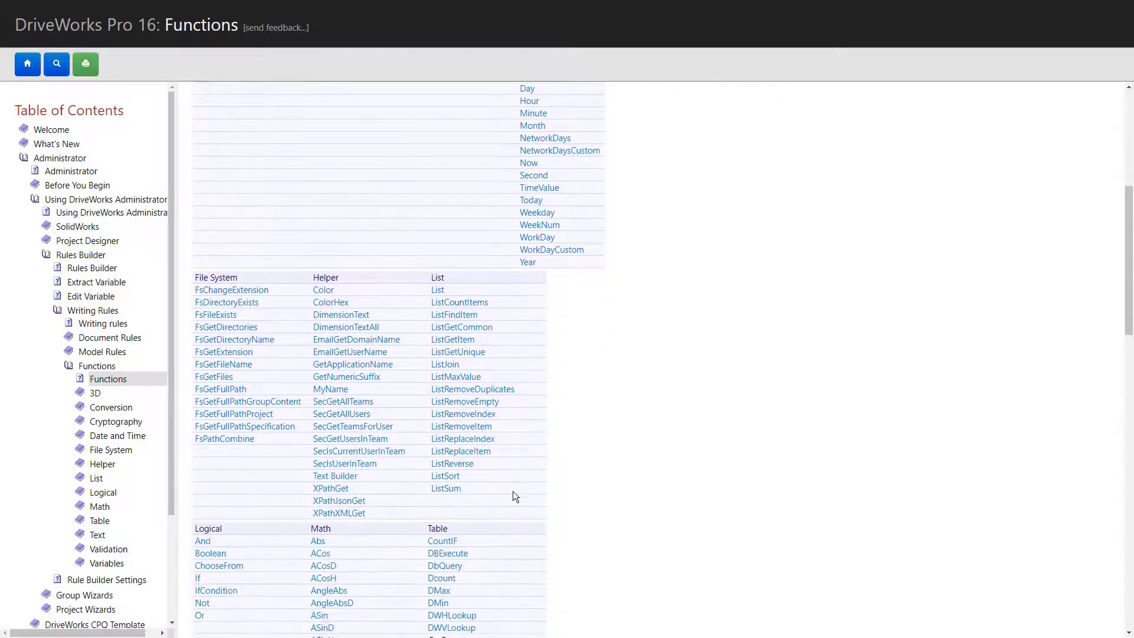
Return to the Rules demo and examine the Rules Builder's command bar, rule editor, help and diagnostics, and content browser in the project setup section
click(463, 415)
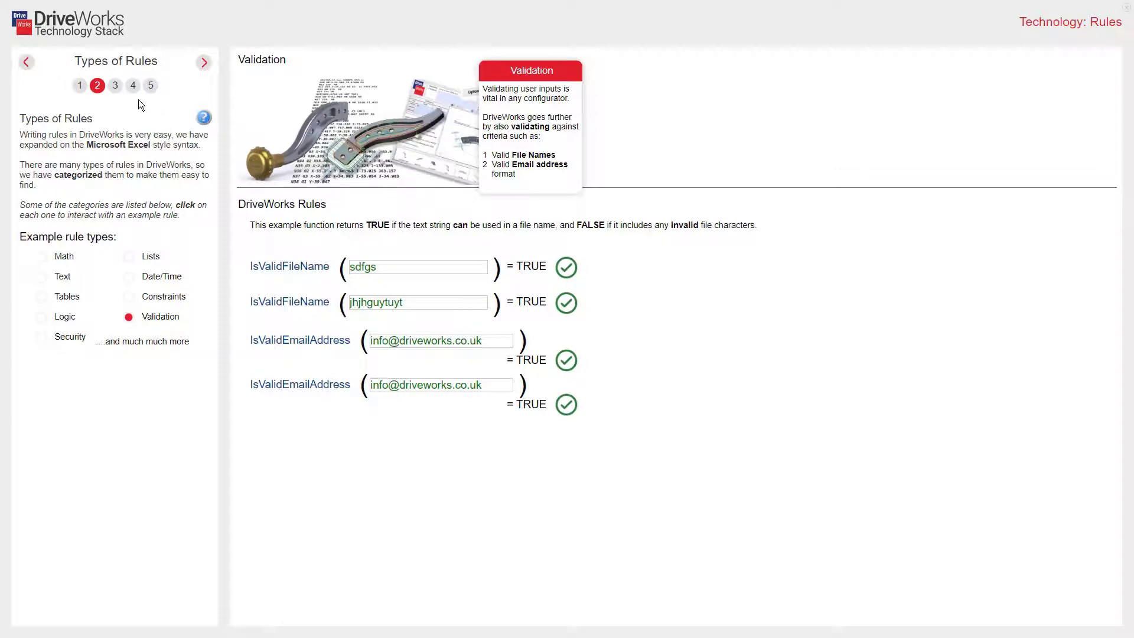
click(115, 87)
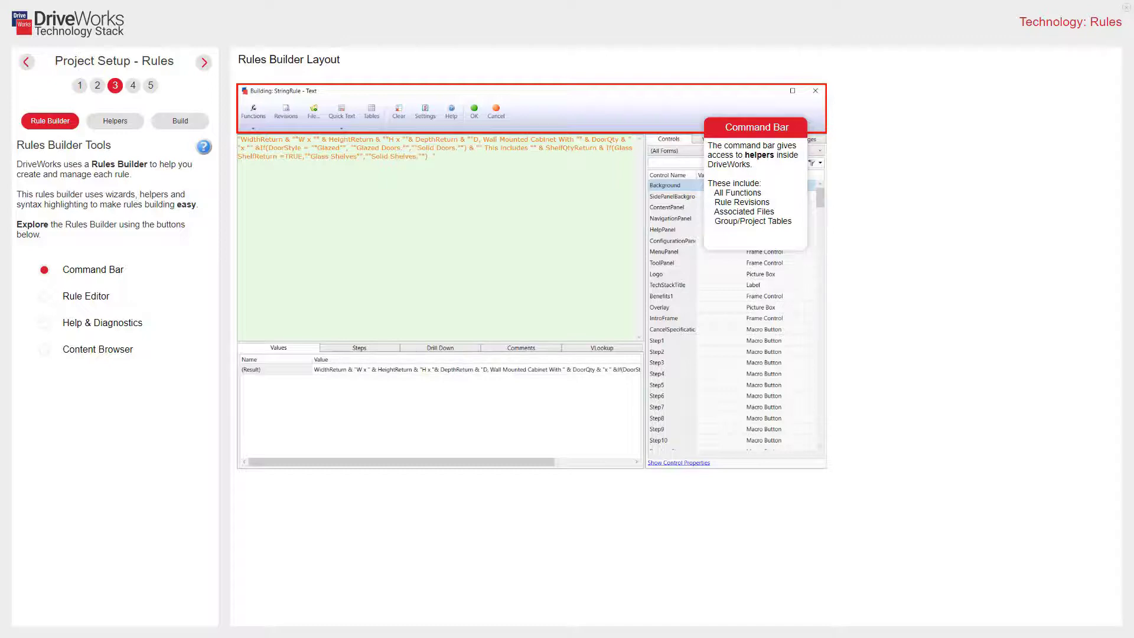
click(44, 302)
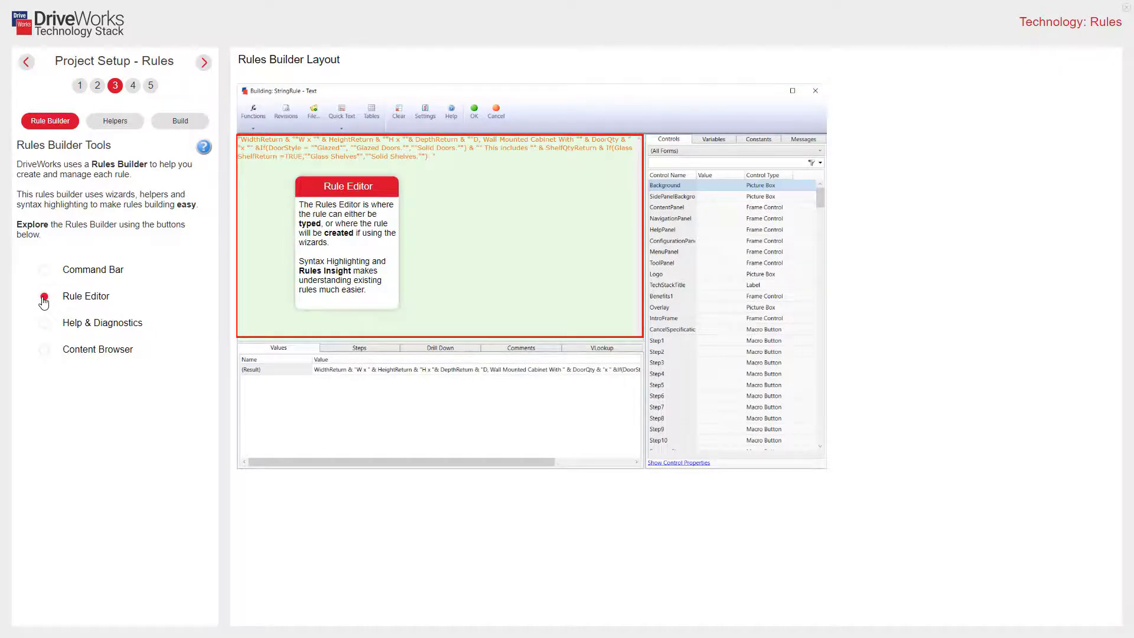
click(45, 325)
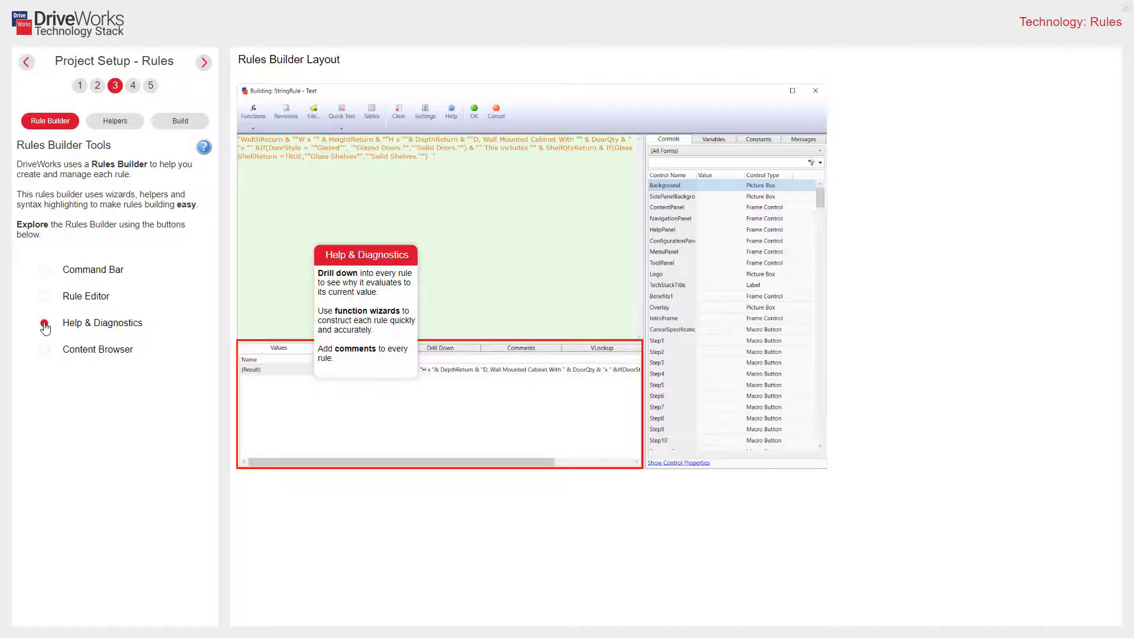
click(46, 352)
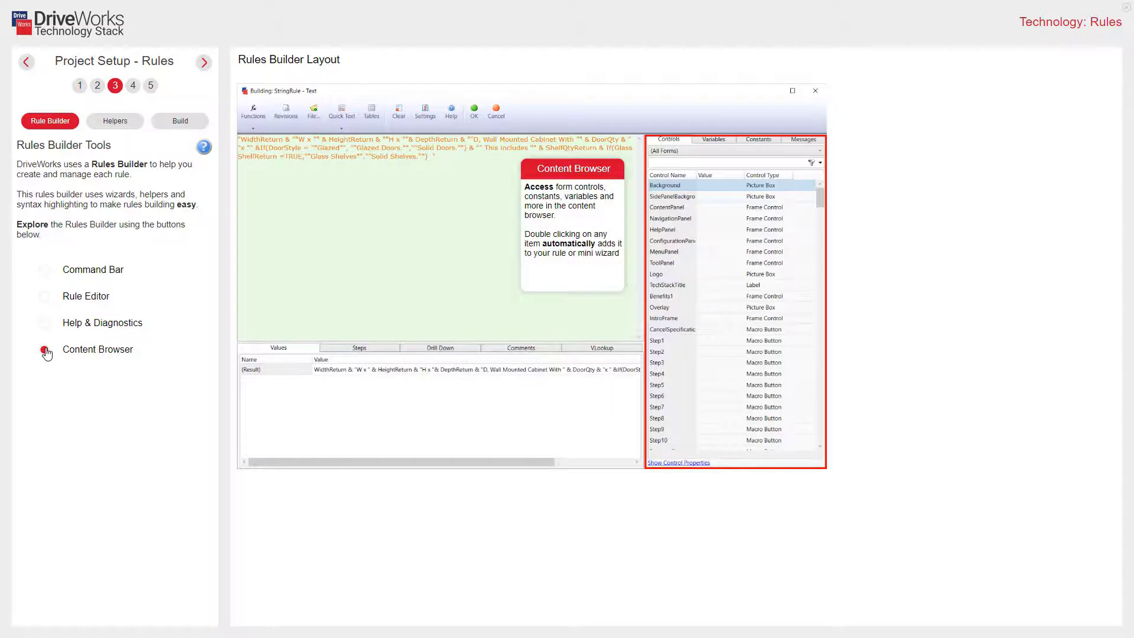
Look through the rule building helpers: Rule Insight, Visual Feedback and Mini Wizards
click(126, 127)
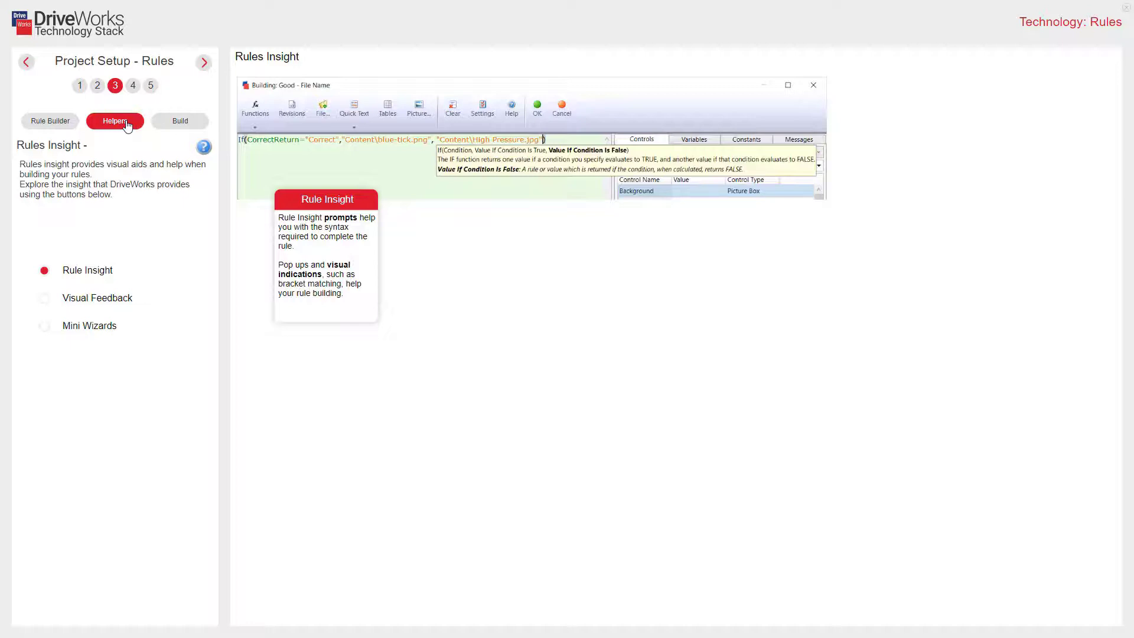
click(45, 301)
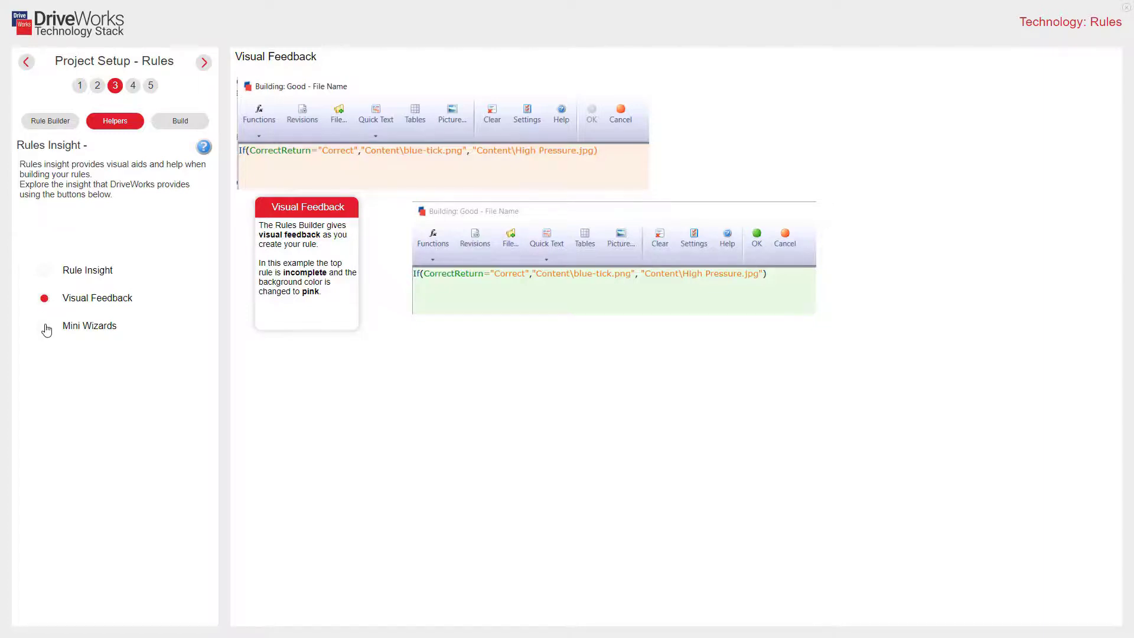
click(45, 329)
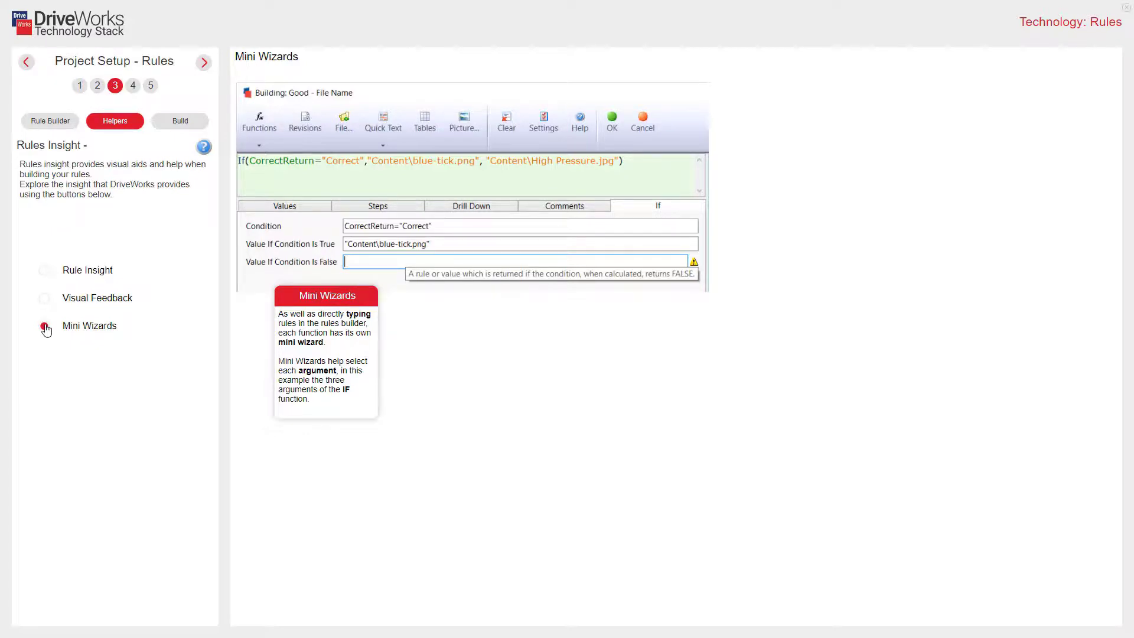
Go through the whole Build walkthrough of the cupboard door quantity rule IF(CabinetWidthValueReturn>600,2,1), up to its Complete stage
click(174, 124)
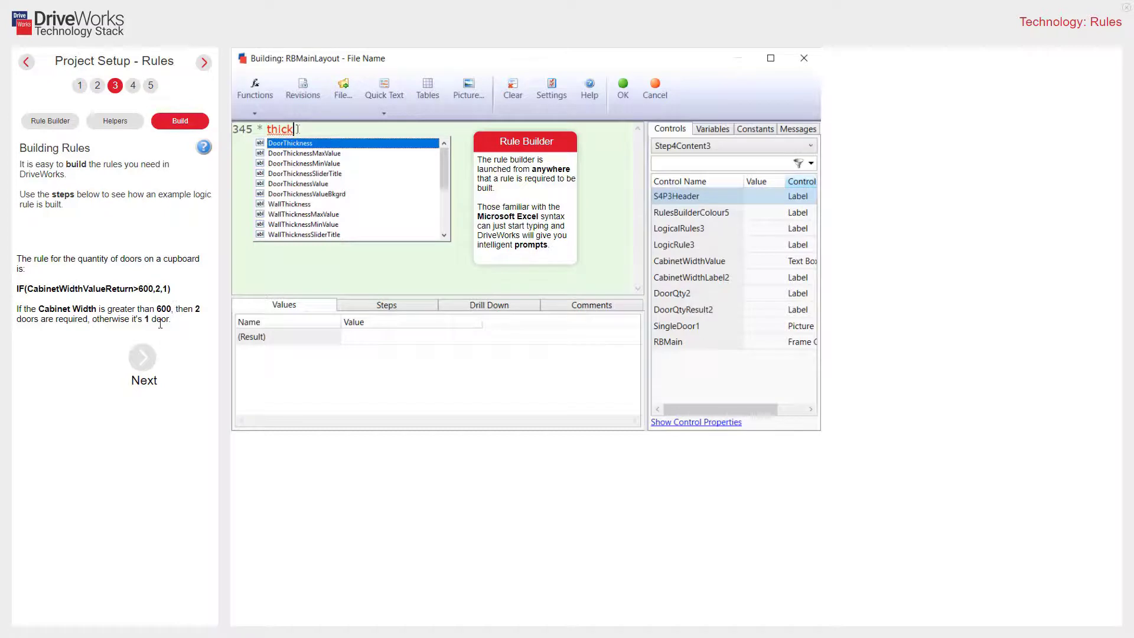
click(142, 358)
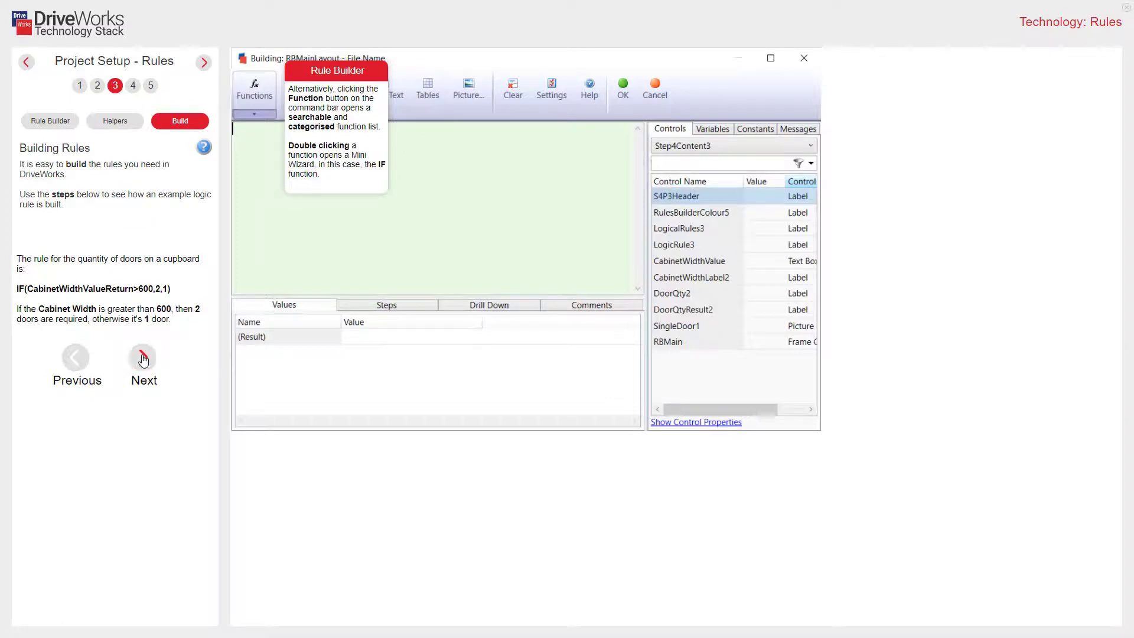
click(143, 357)
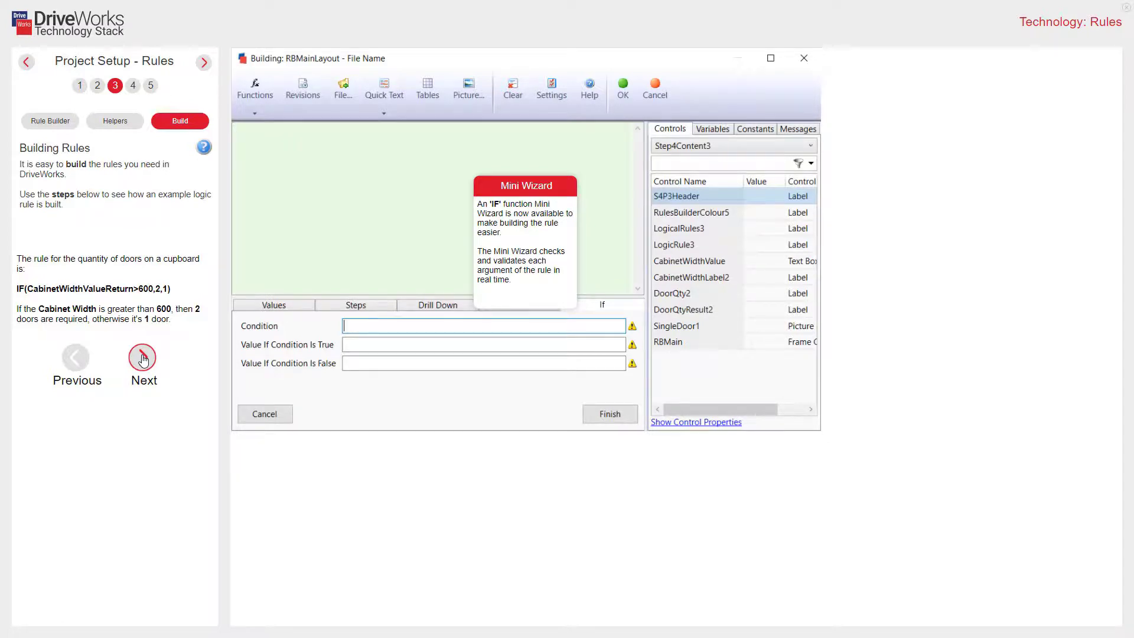
click(142, 358)
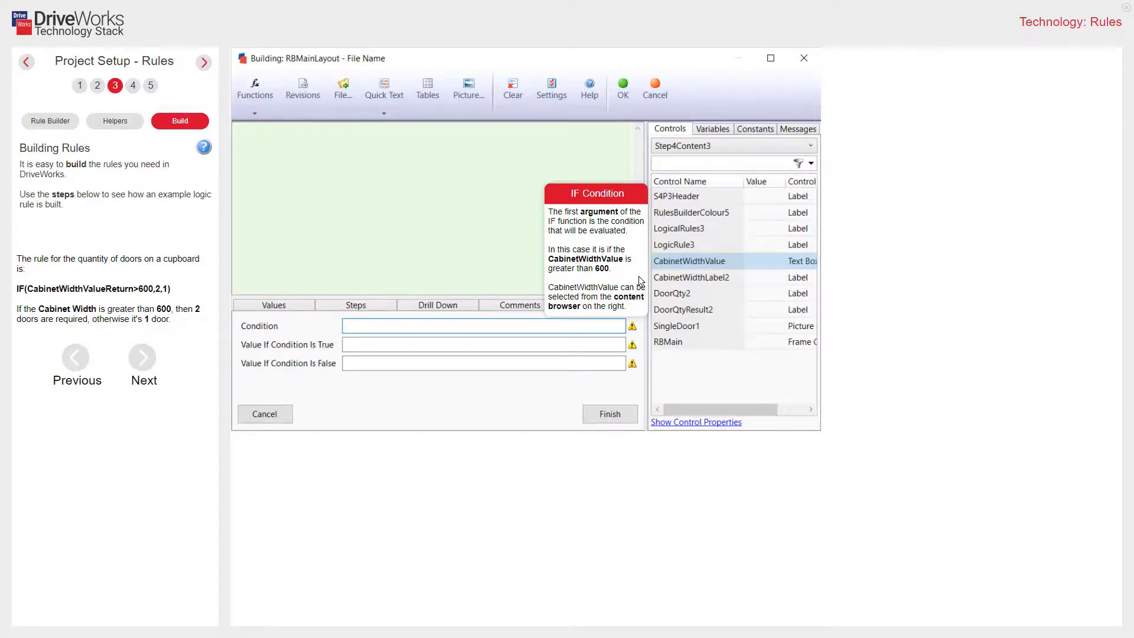
click(144, 359)
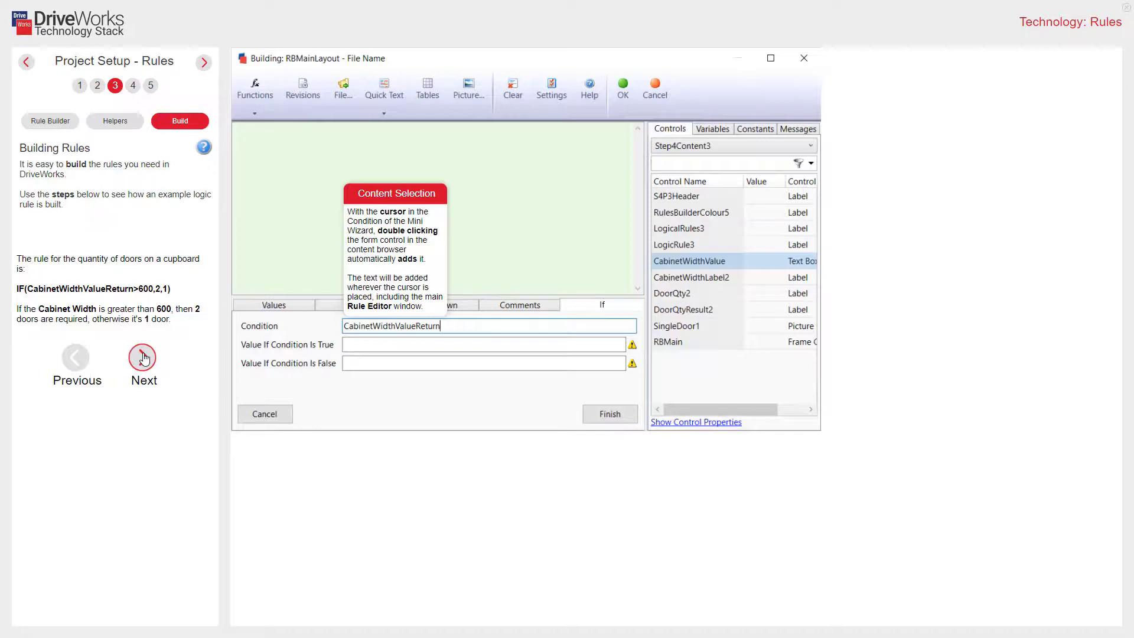
click(143, 357)
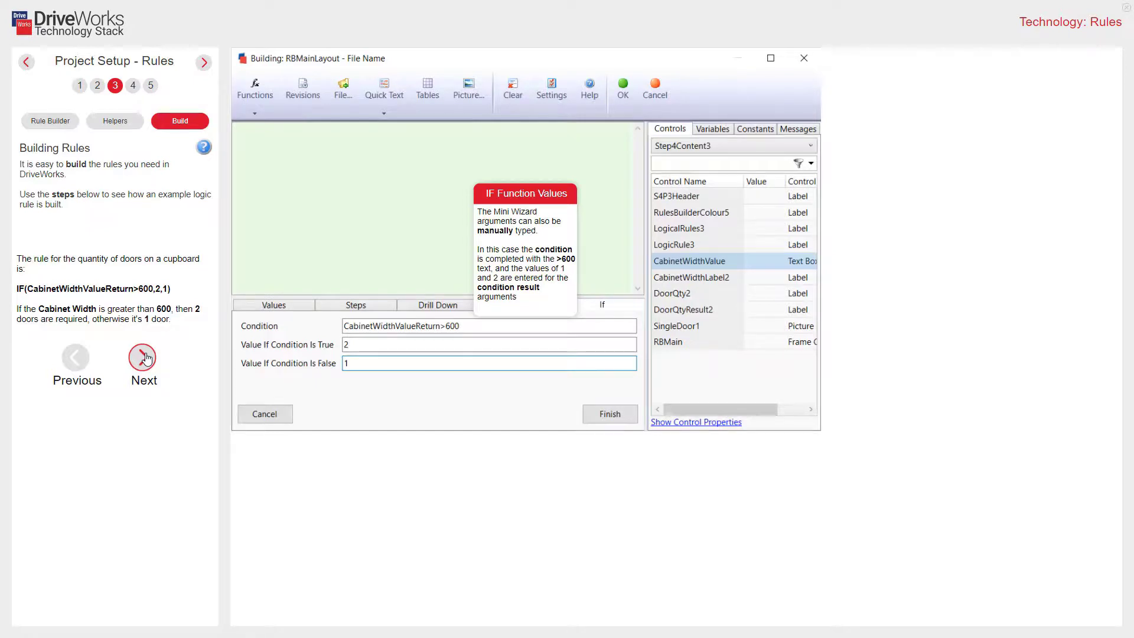
click(146, 358)
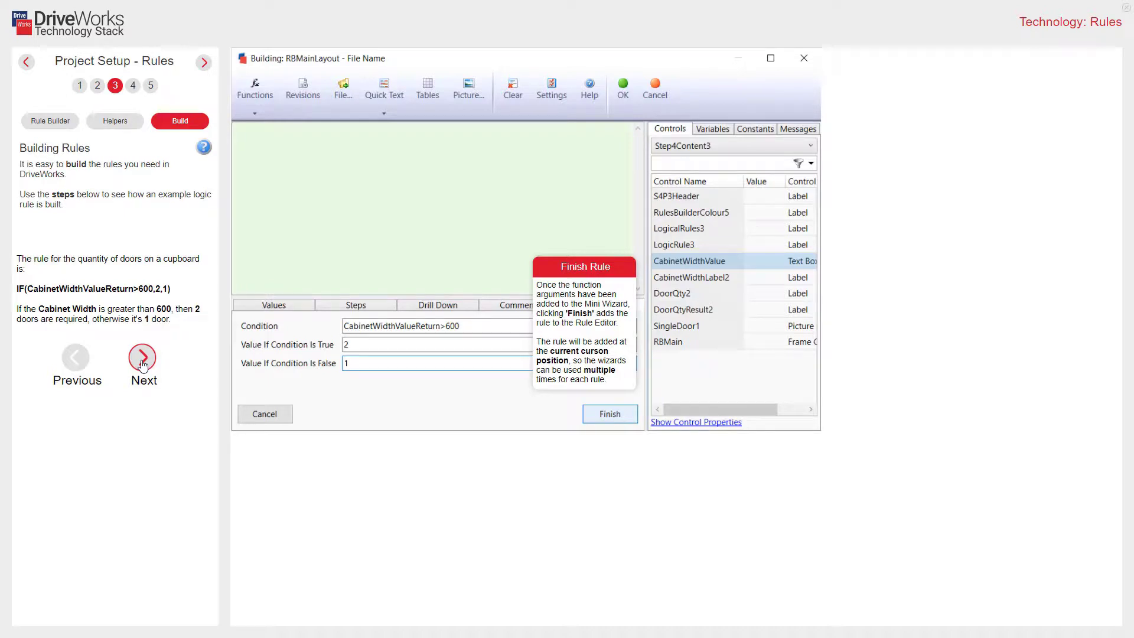
click(143, 362)
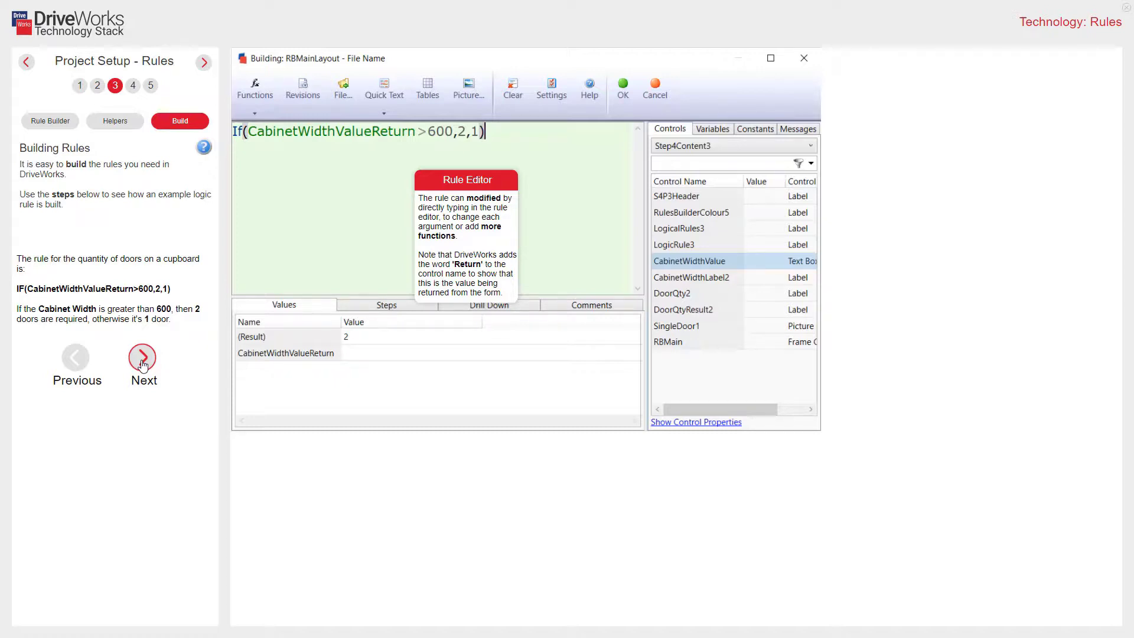
click(143, 358)
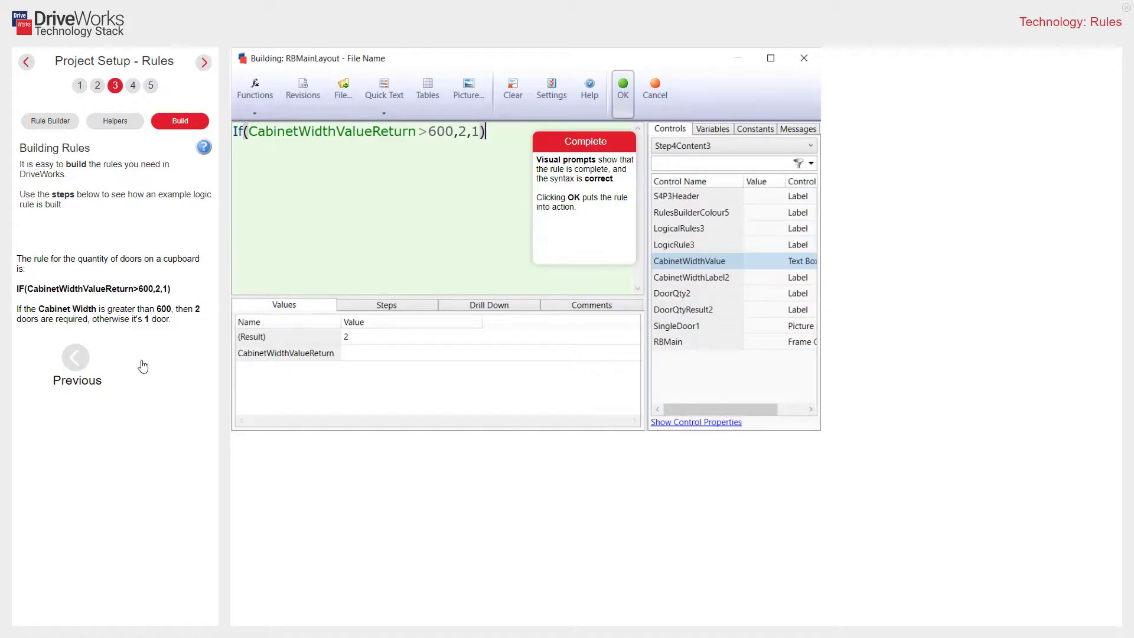
View the Rule Profiler page and finish on the Where Next? page of the Rules demo
click(135, 87)
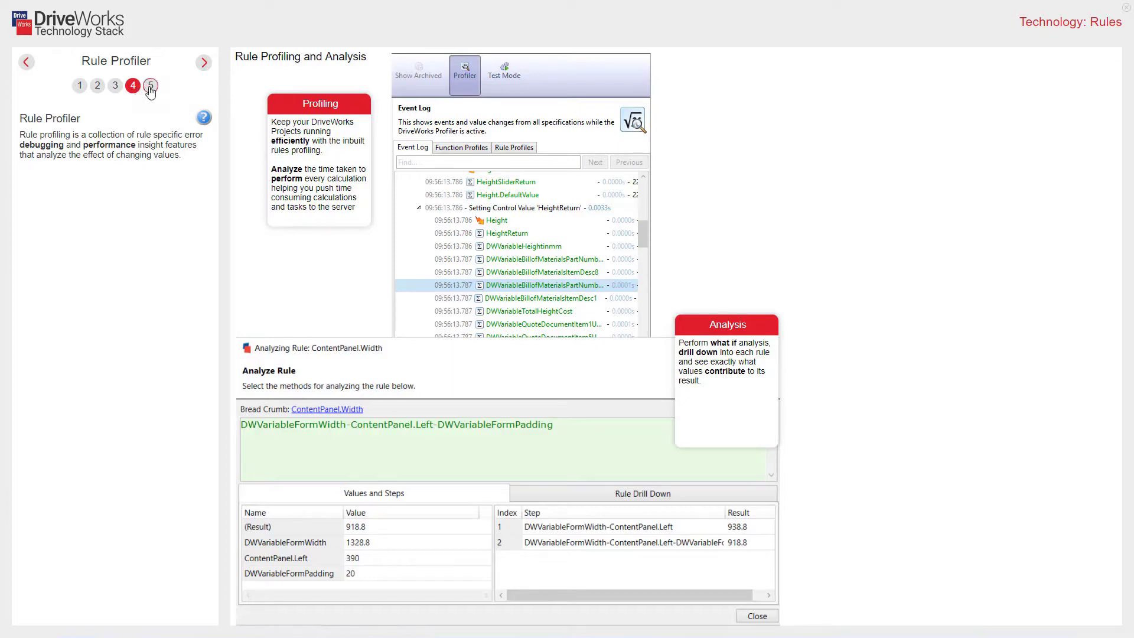
click(150, 87)
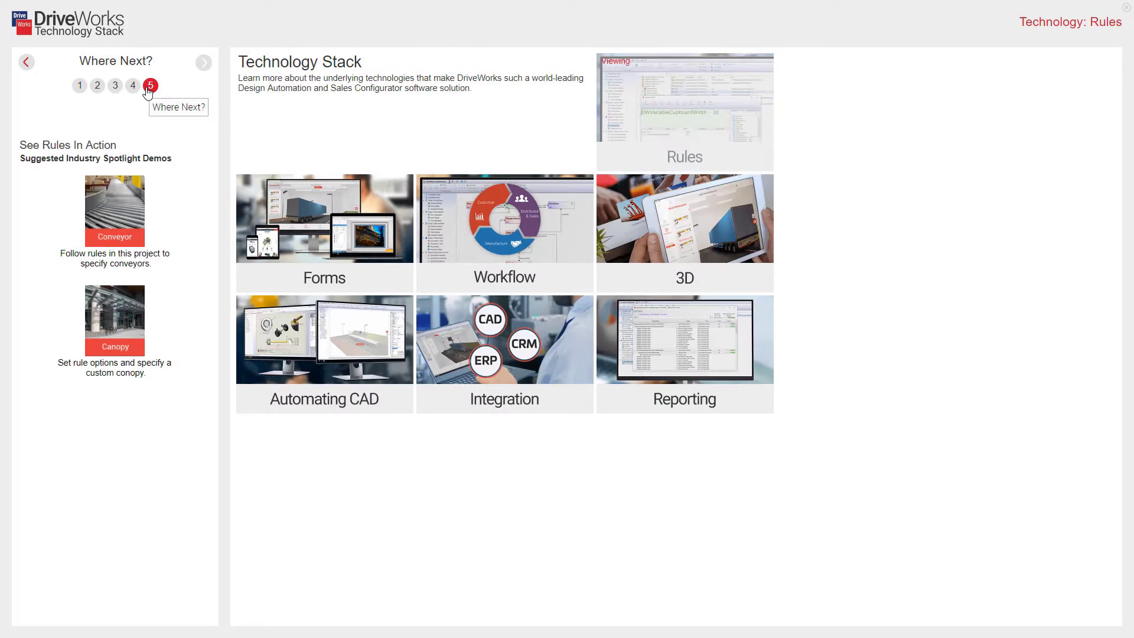